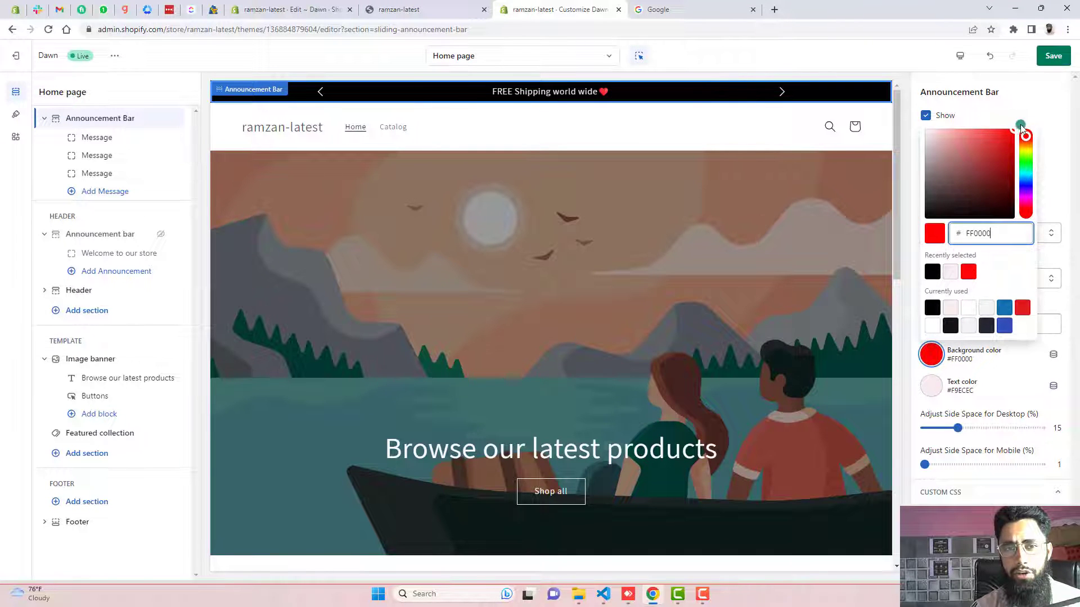
Step: Set the announcement bar background color to blue #003DFF
key("Escape")
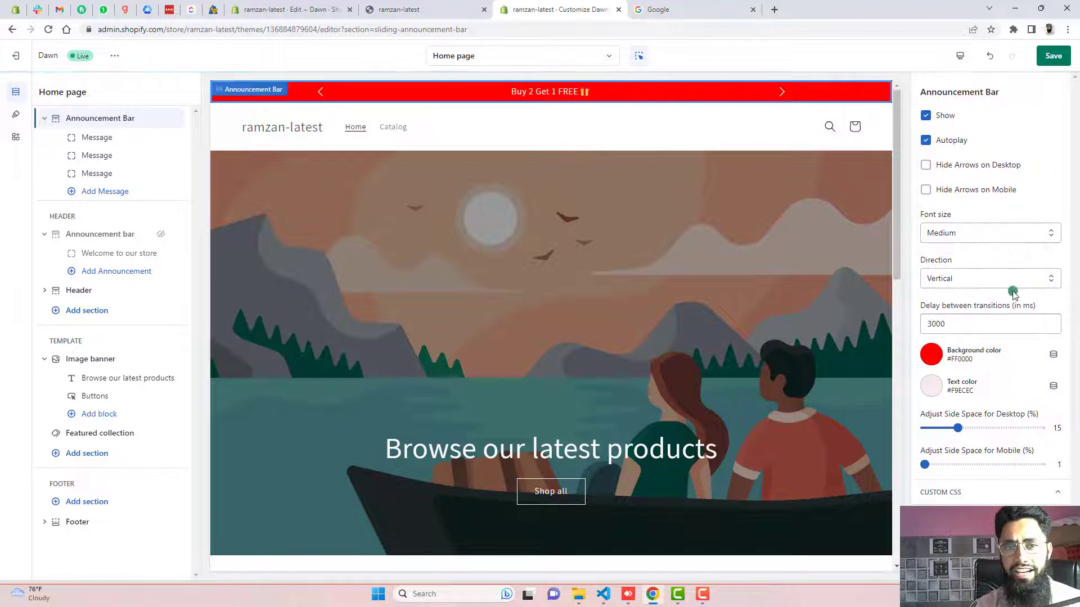
left_click(931, 354)
left_click(1025, 167)
left_click(1027, 194)
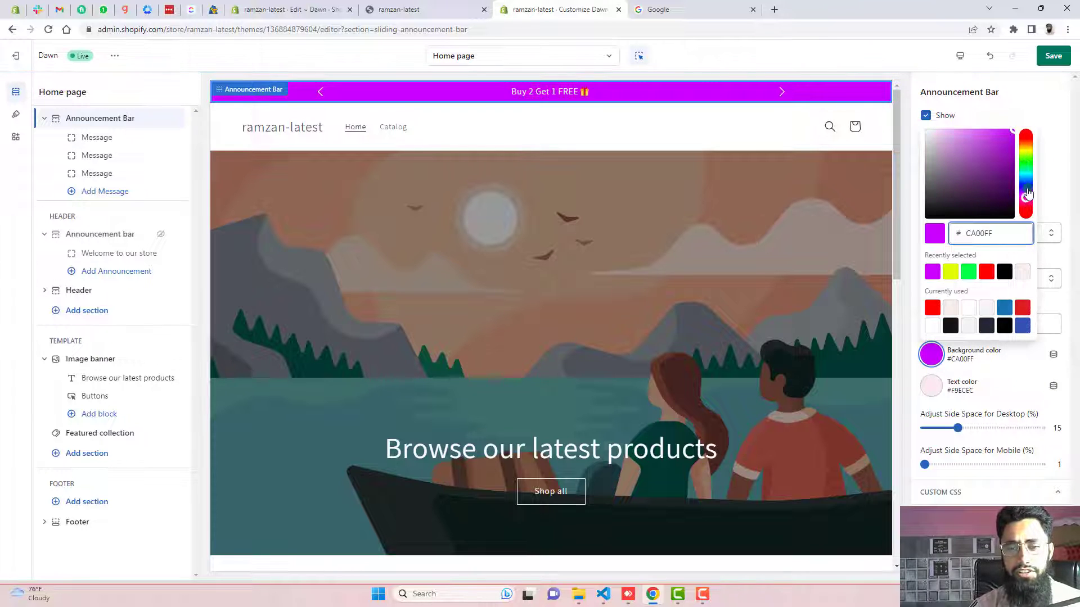
left_click_drag(1027, 191, 1026, 186)
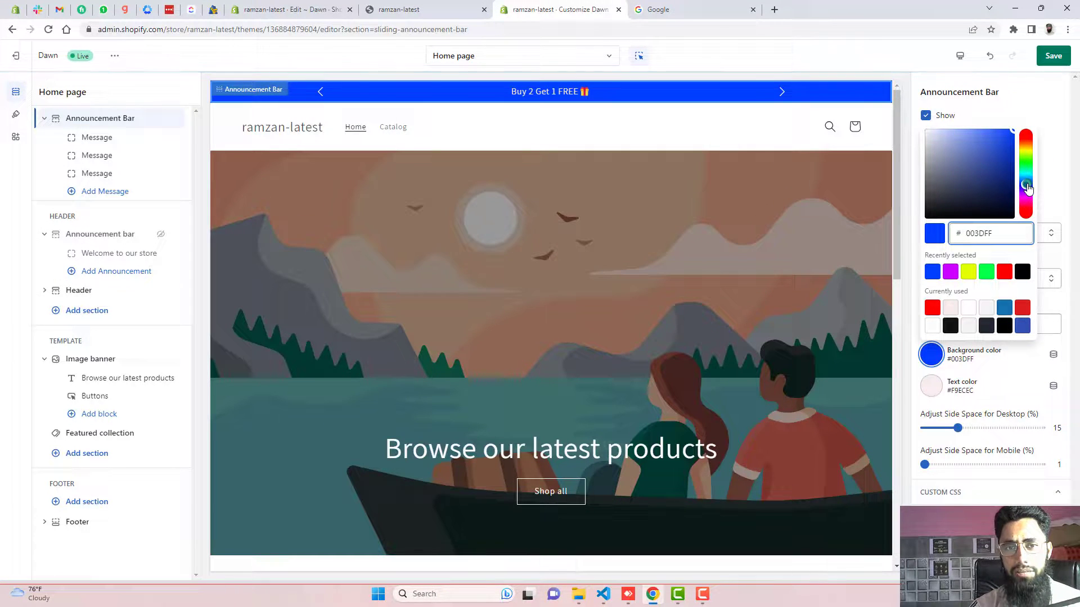
key("Escape")
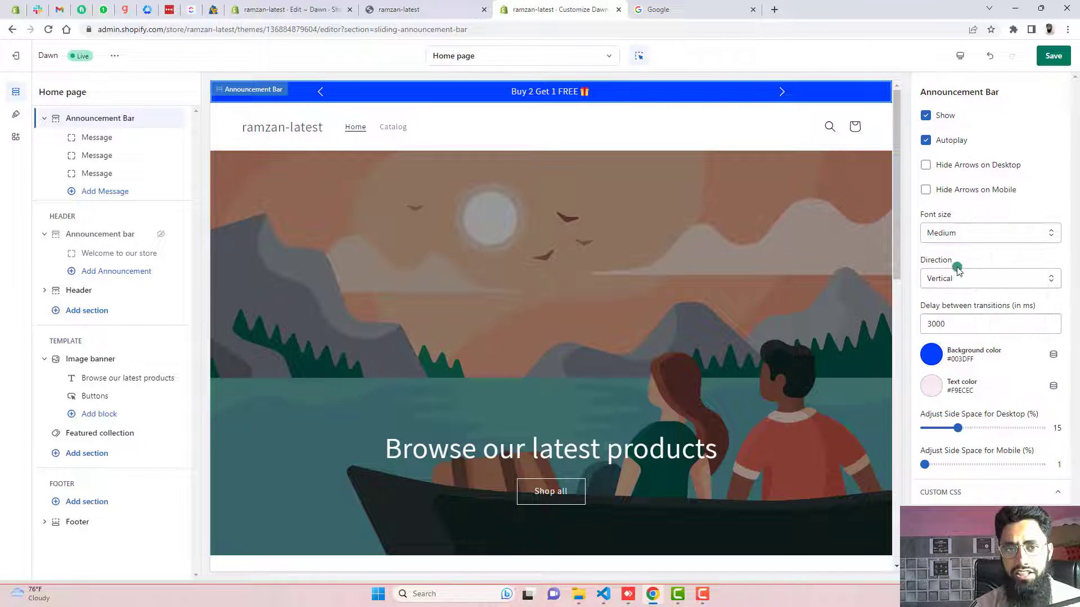
Step: Switch the announcement font size to Large, then back to Medium
left_click(949, 238)
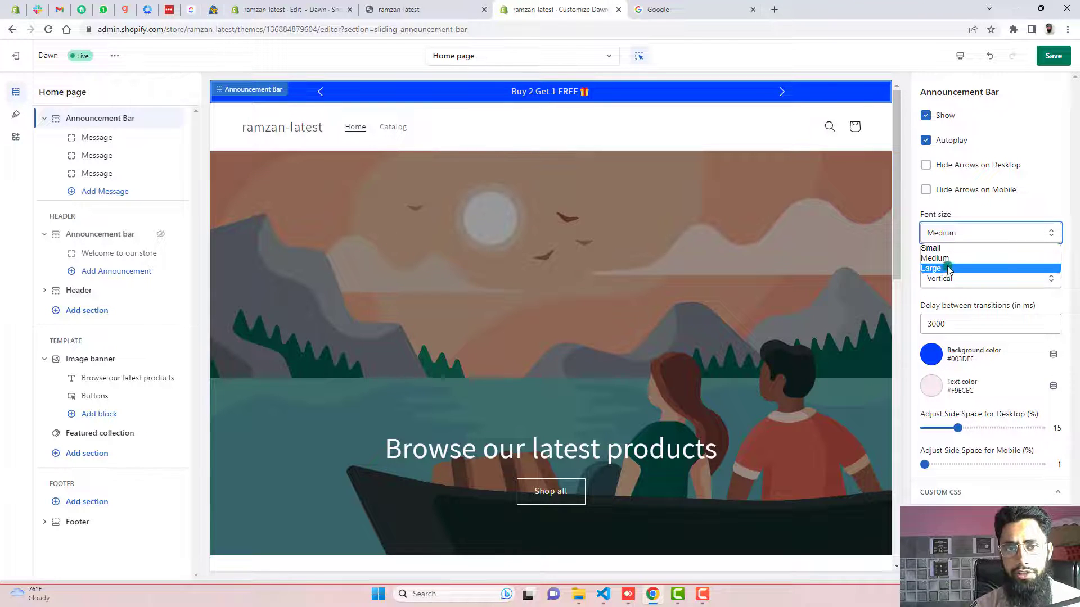
left_click(948, 266)
left_click(949, 238)
left_click(948, 254)
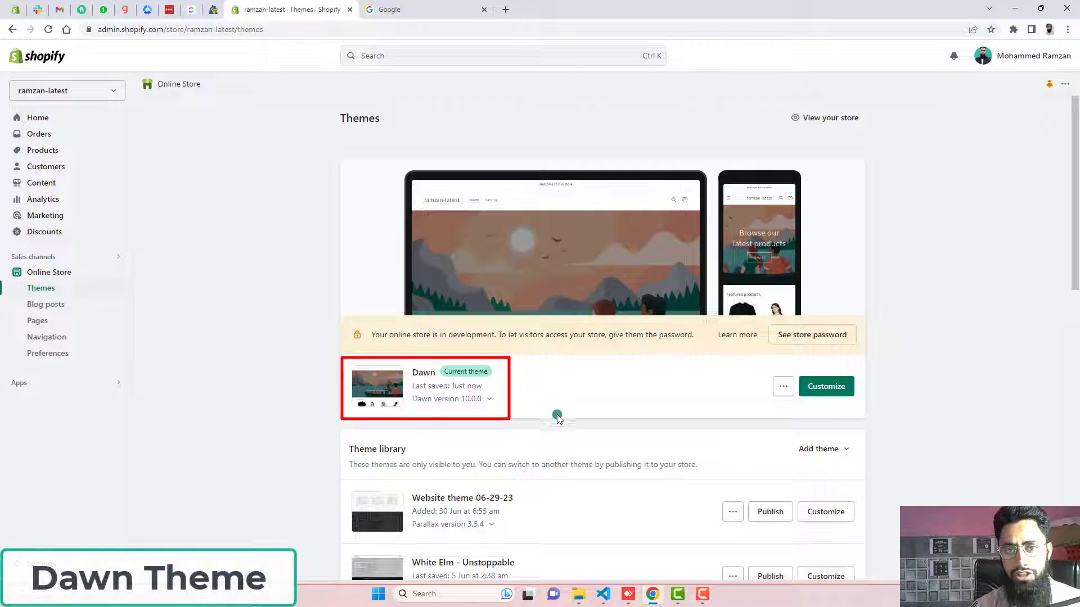
Step: Bring up the action menu for the current Dawn theme, closing and reopening it once
left_click(783, 387)
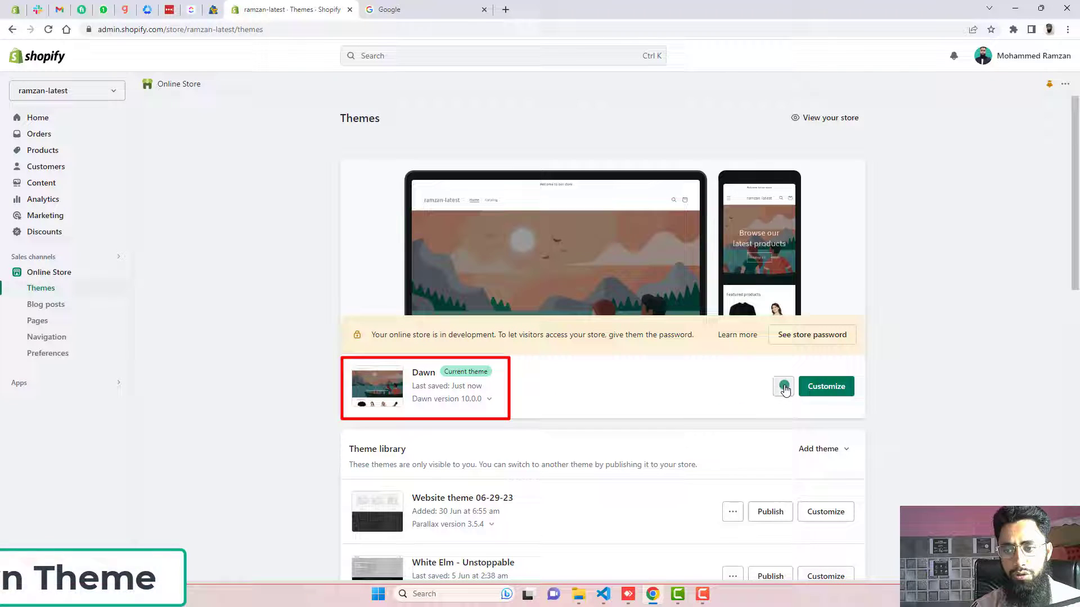
left_click(975, 317)
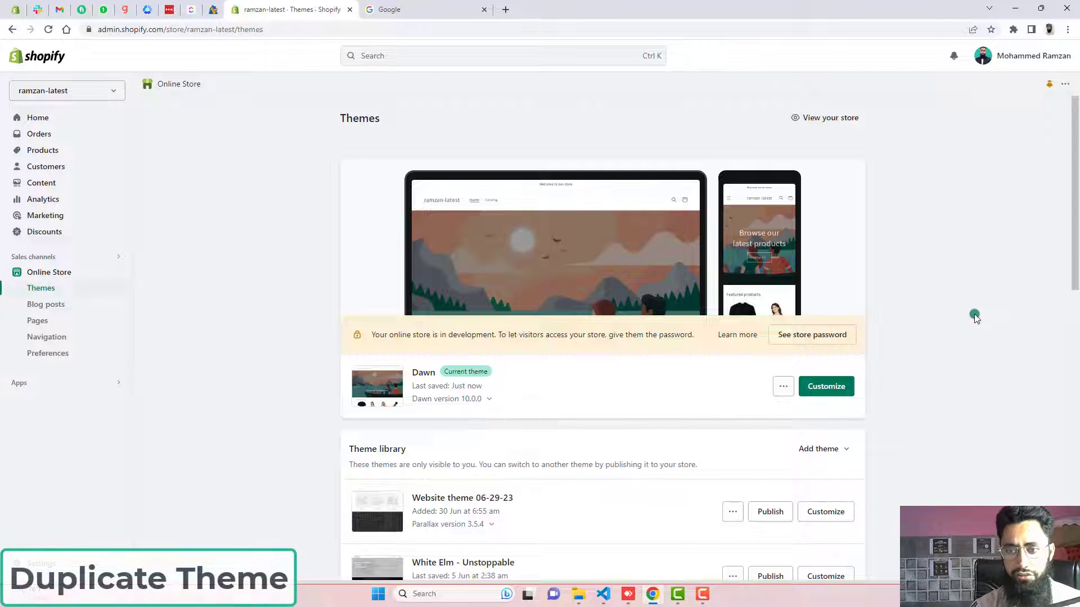
left_click(782, 386)
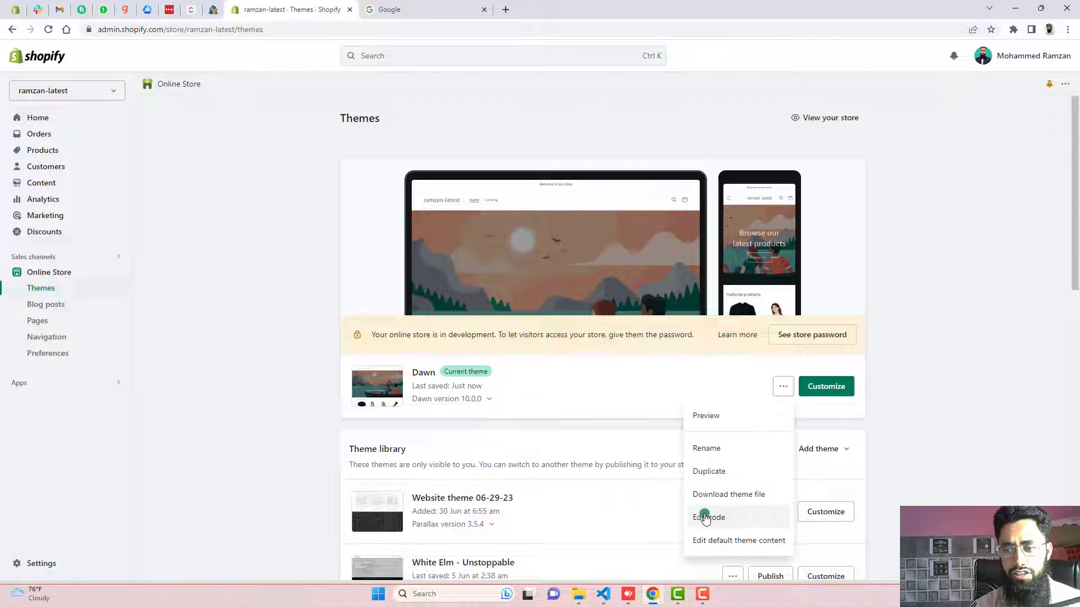
Step: In Dawn's code editor, create a new section file named sliding-announcement-bar
left_click(709, 516)
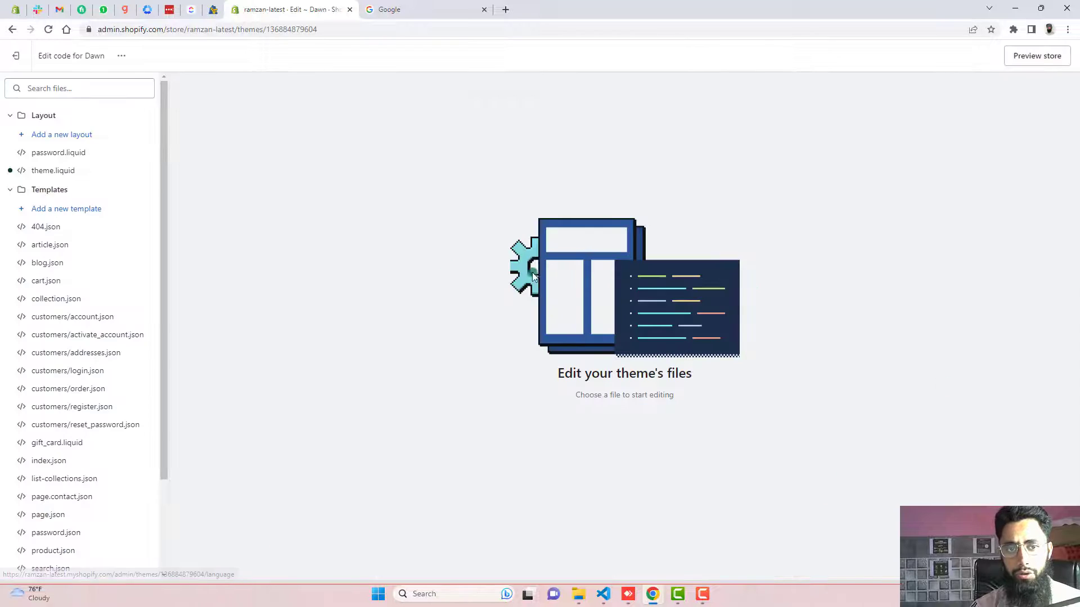
left_click(39, 114)
left_click(40, 136)
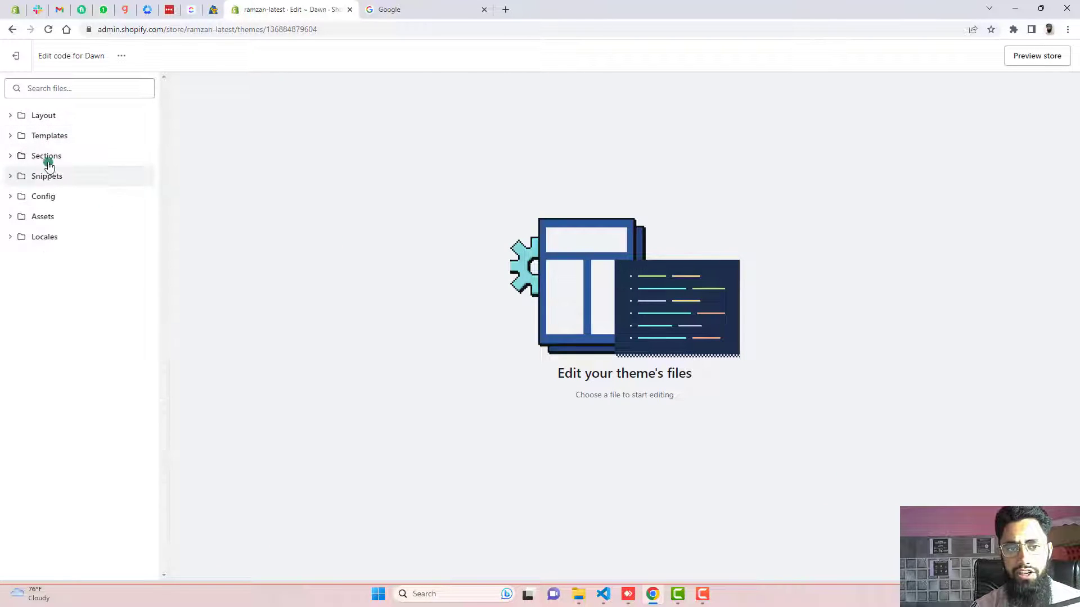
left_click(54, 157)
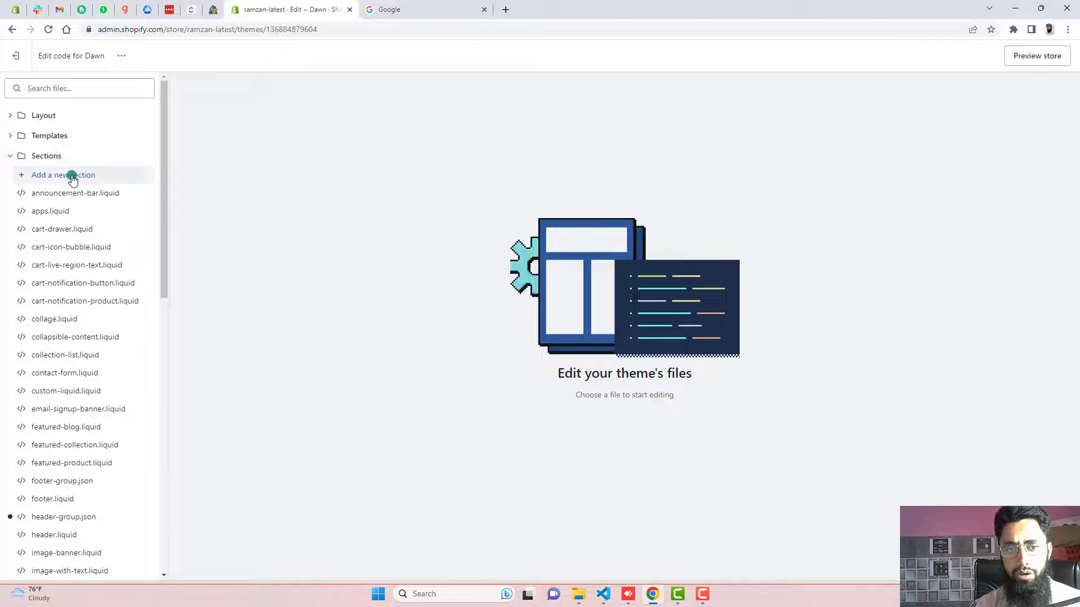
left_click(73, 177)
left_click(438, 347)
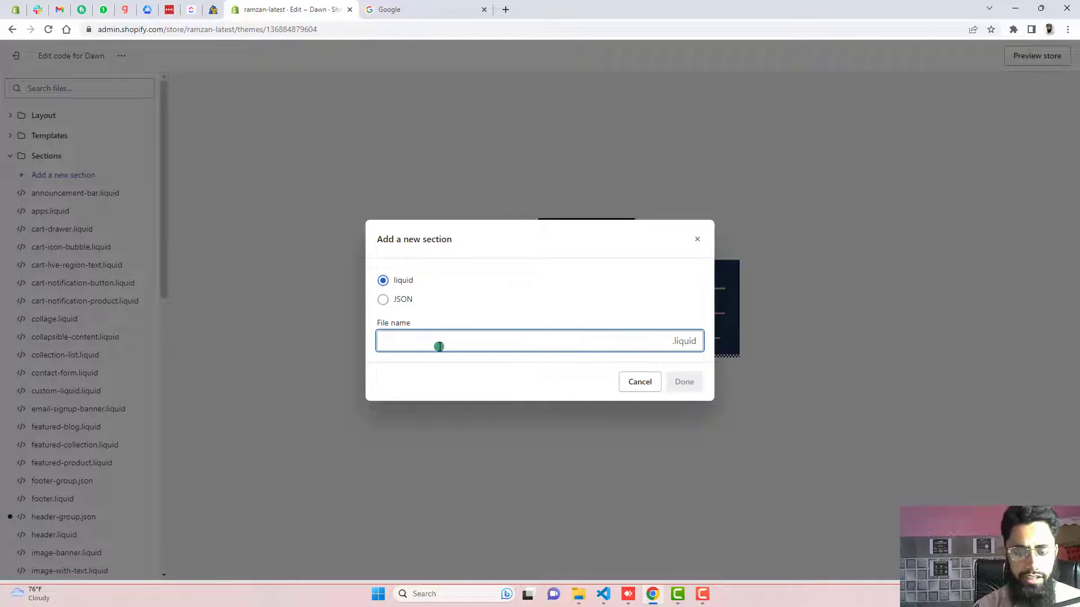
type("sliding-announc")
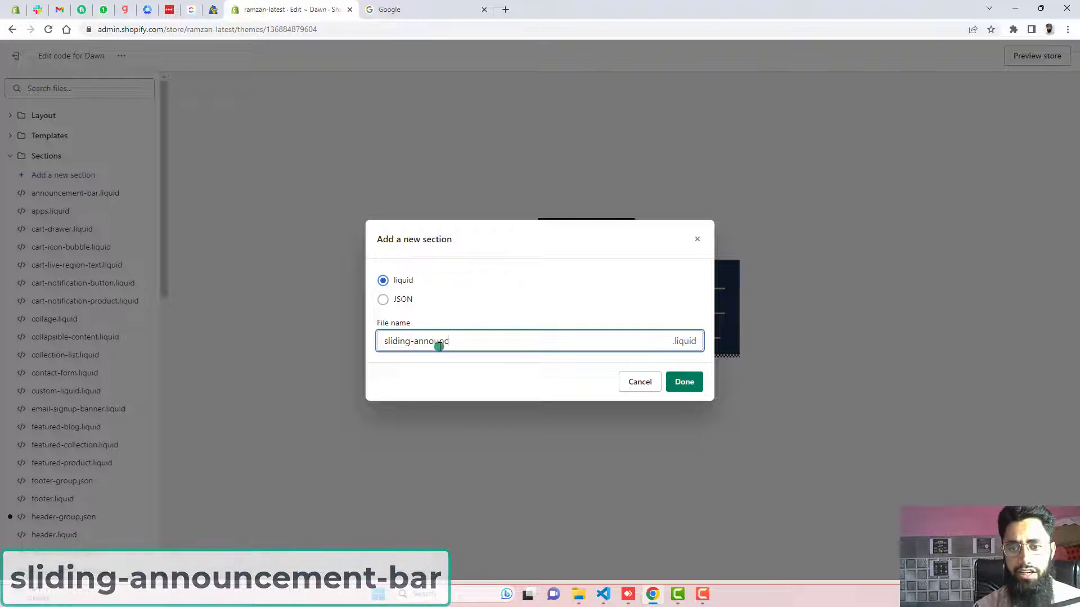
type("ement-bar")
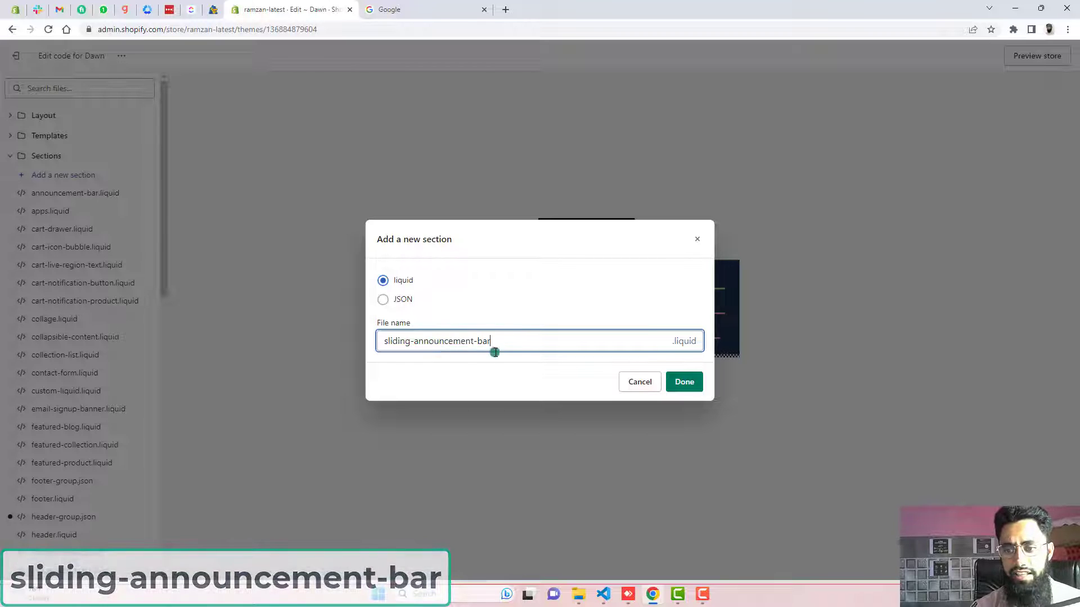
left_click(683, 381)
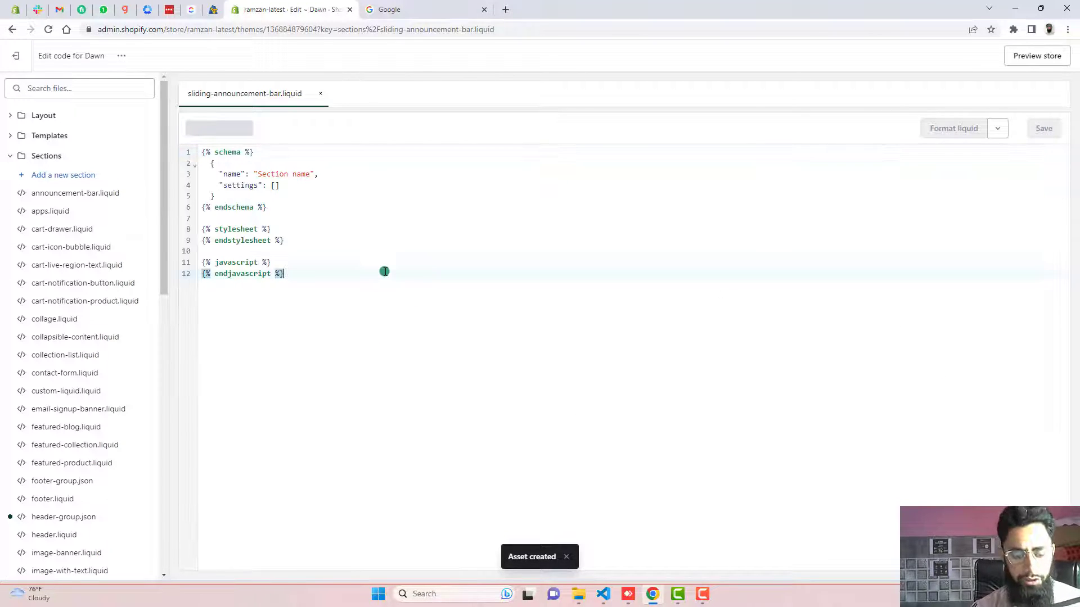
Step: Delete the section's starter code and copy the prepared announcement bar code from VS Code
key("ctrl+a")
key("BackSpace")
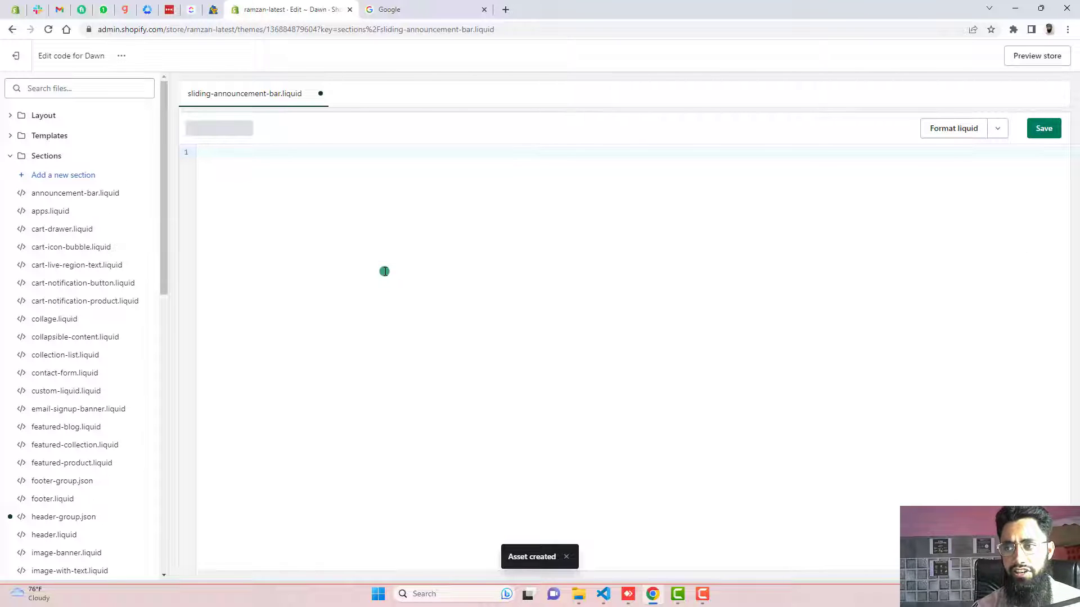
key("alt+Tab")
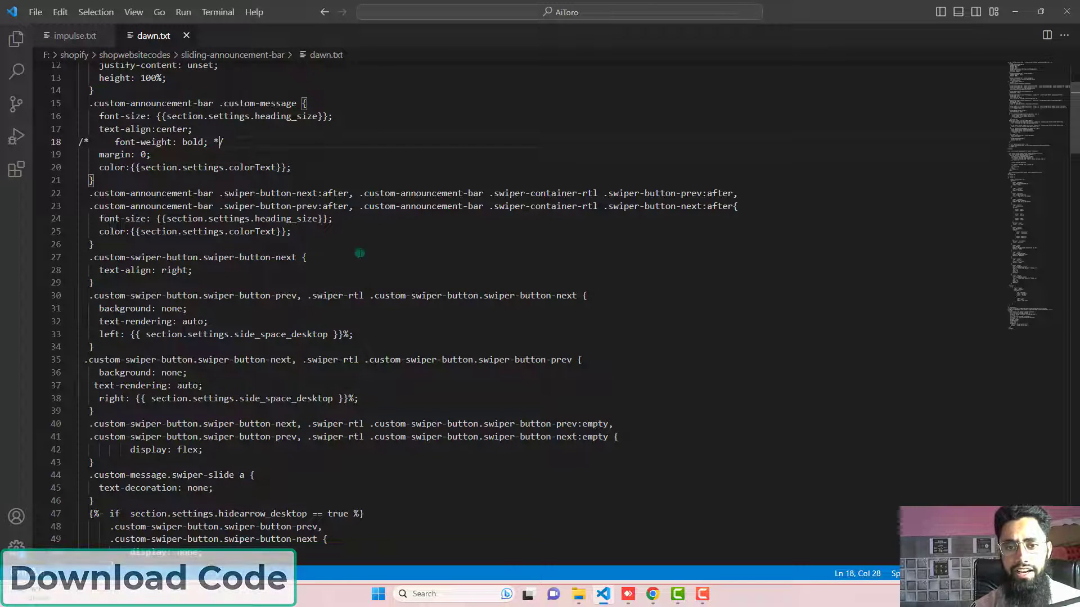
key("ctrl+a")
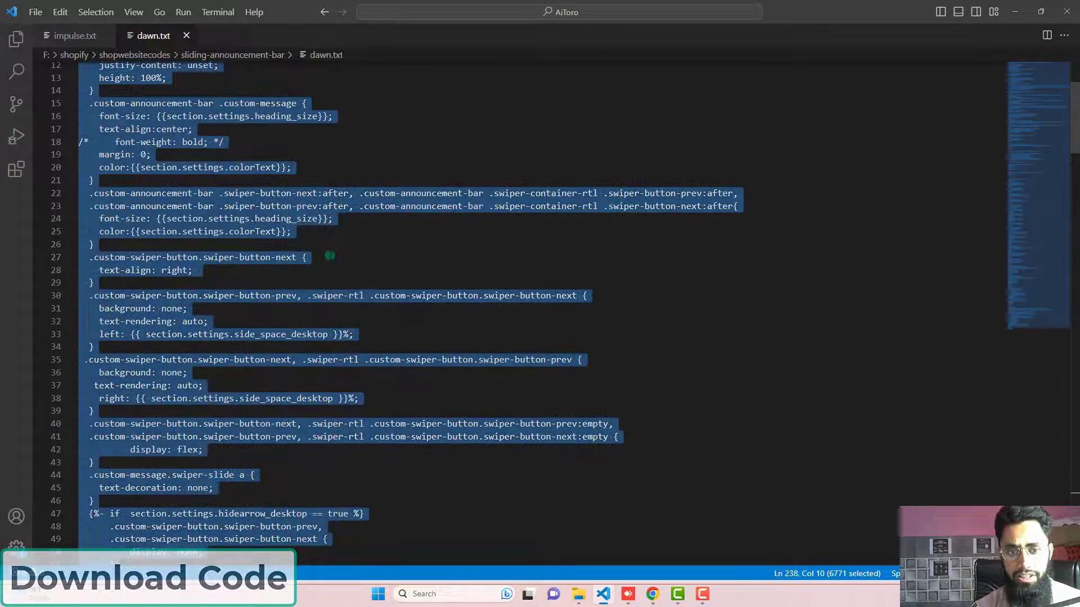
Step: Paste the prepared code into sliding-announcement-bar.liquid and save the file
key("alt+Tab")
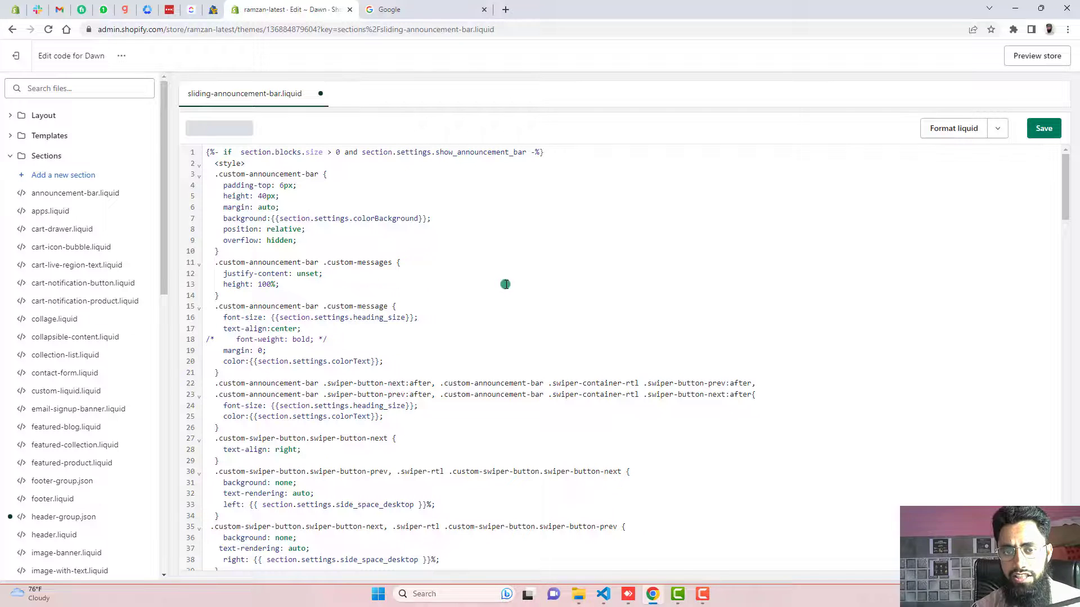
key("ctrl+s")
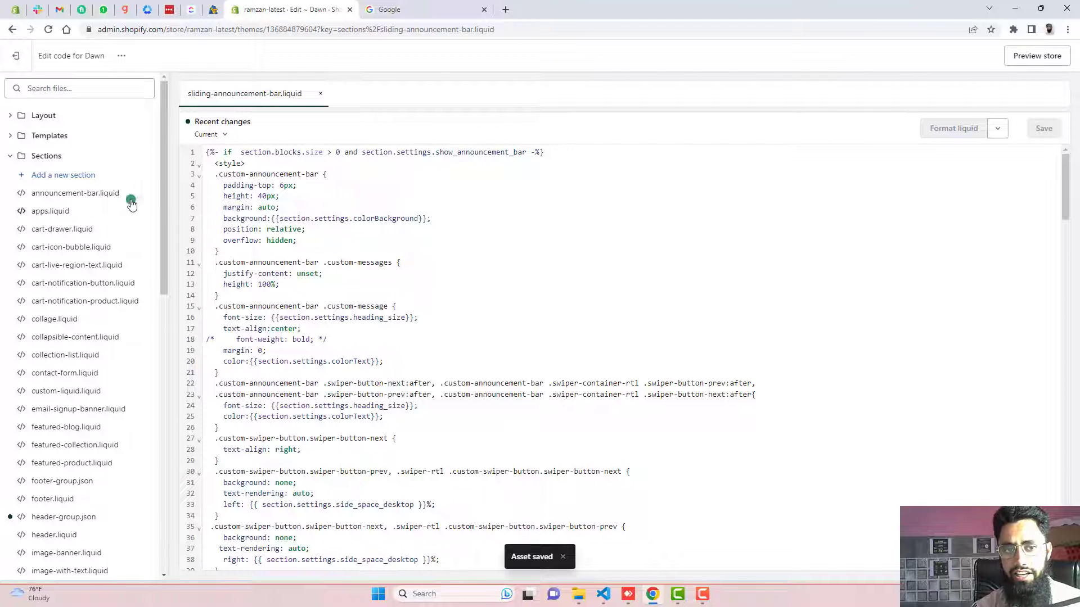
left_click(46, 156)
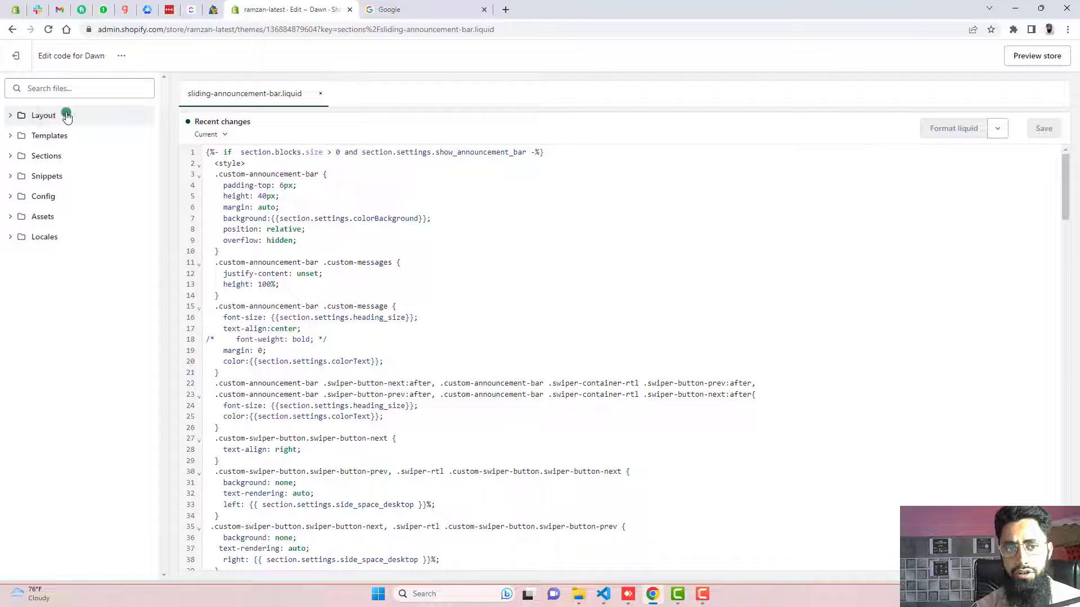
Step: Open theme.liquid, find the header-group line and insert a blank line beside it
left_click(47, 116)
left_click(55, 171)
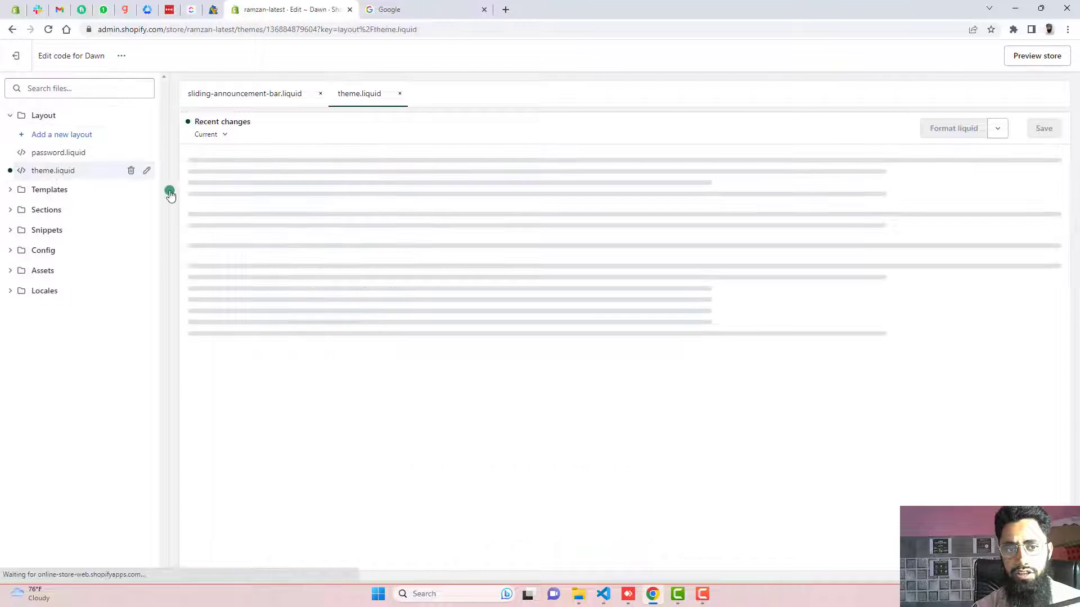
scroll(447, 329, "down", 10)
key("ctrl+f")
type("header")
key("Return")
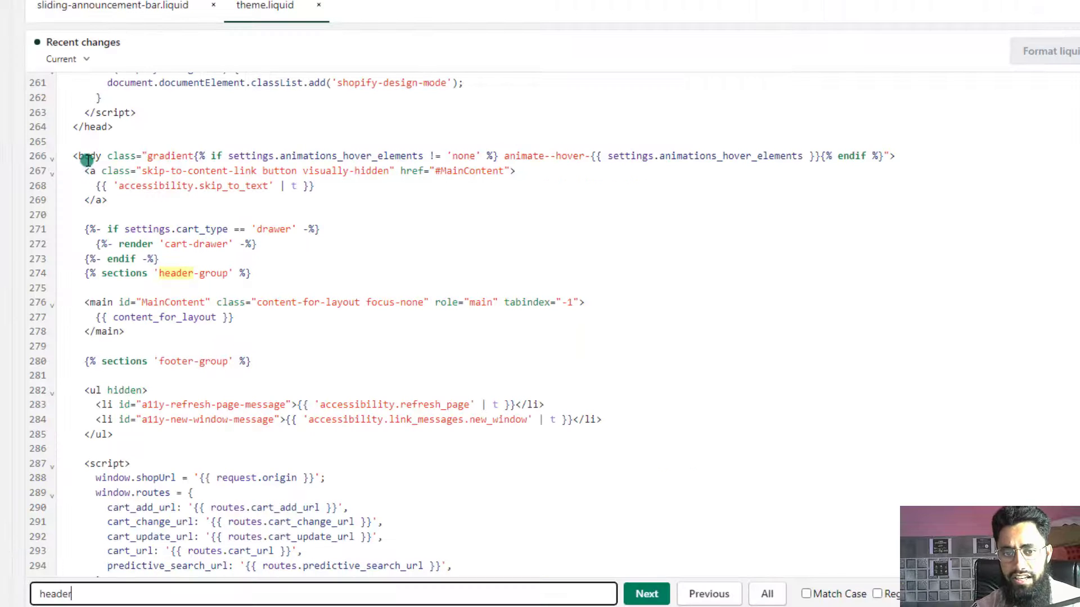
left_click(226, 210)
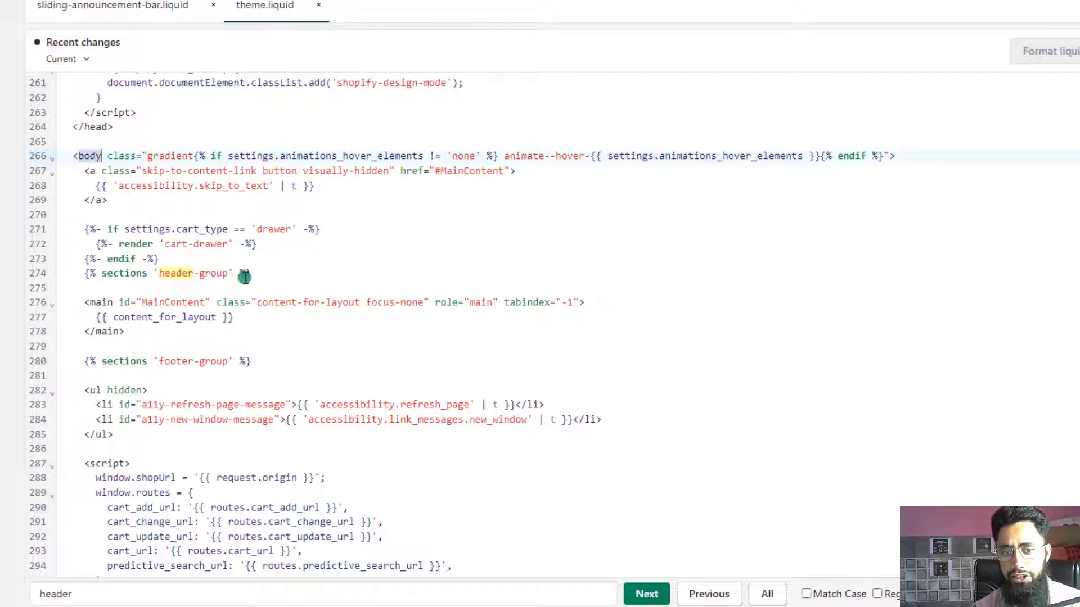
left_click(179, 257)
key("Escape")
key("Return")
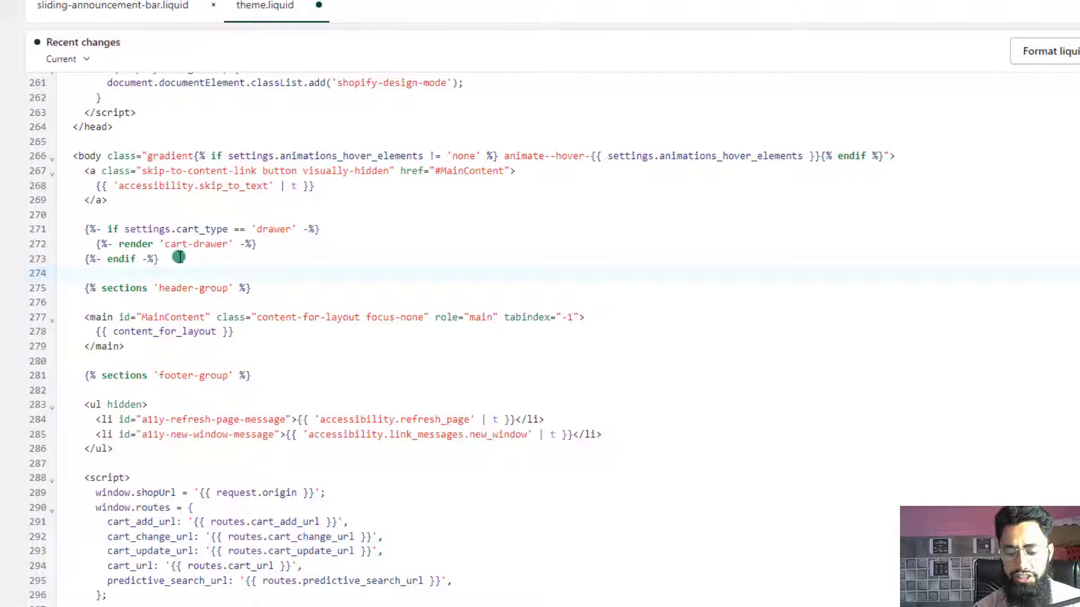
Step: Enter {% section 'sliding-announcement-bar' %} on the new line and save theme.liquid
type("{%")
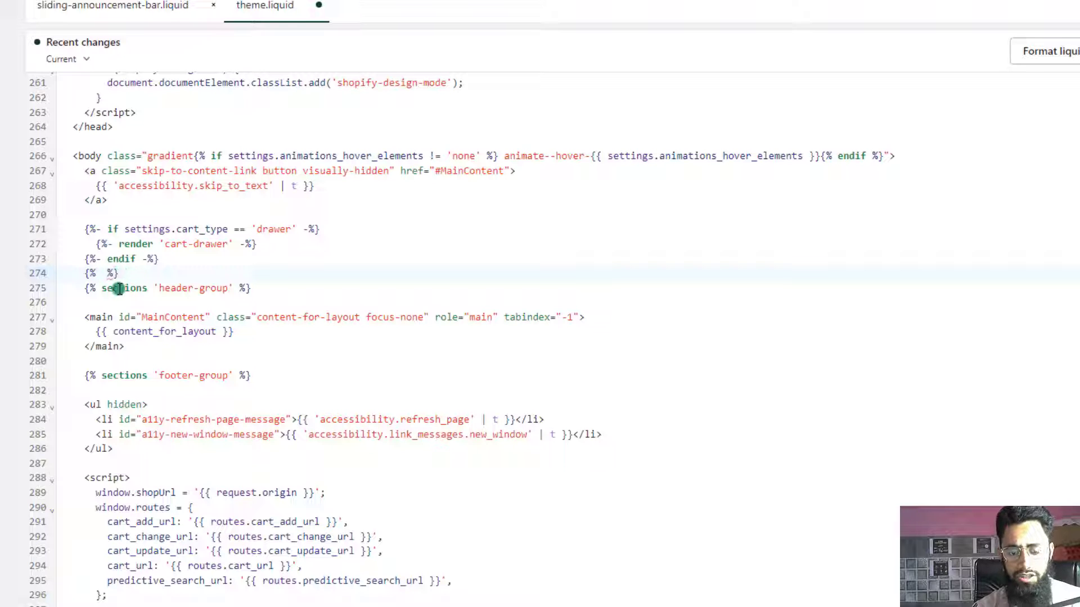
type("section")
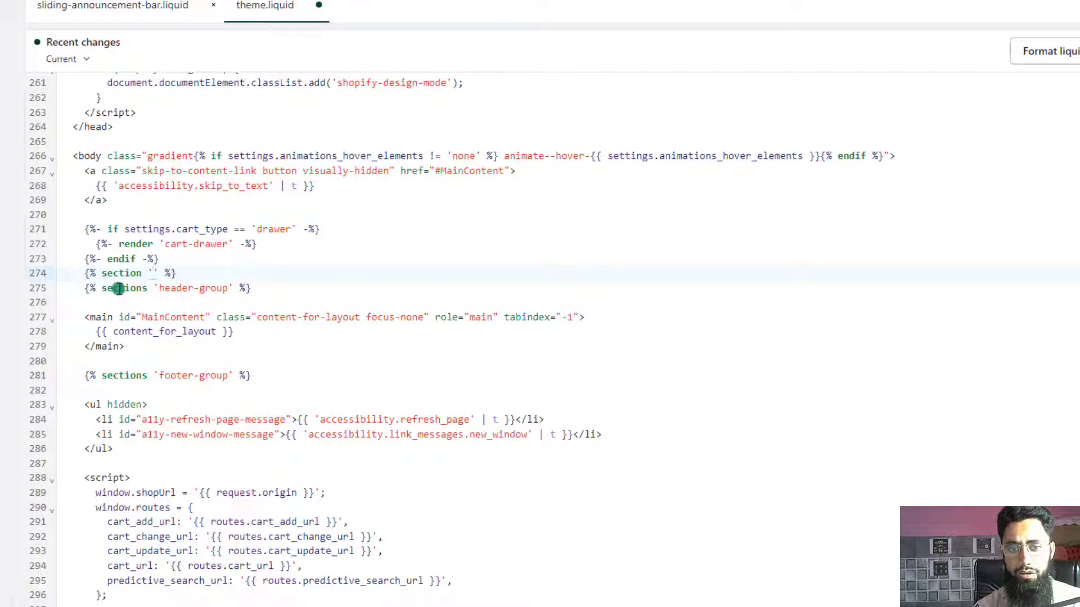
type(" 'sliding")
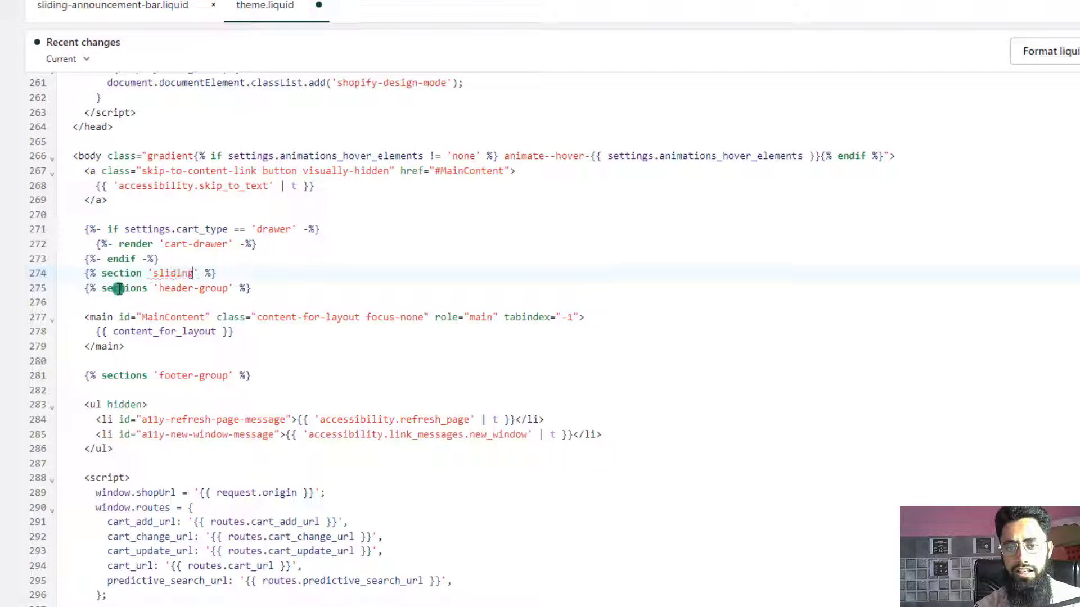
type("-announcement-bar")
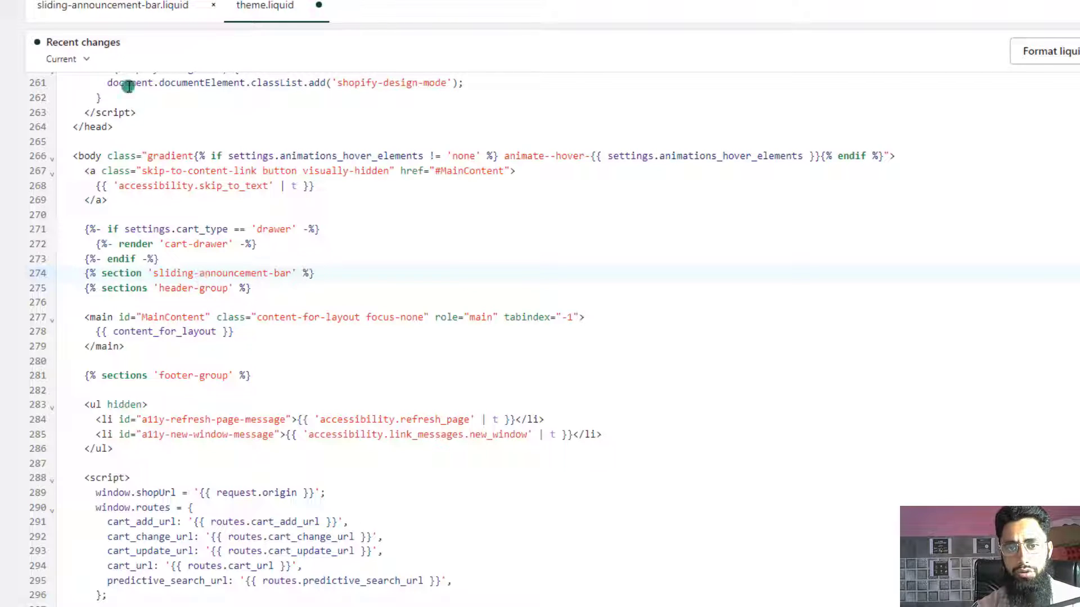
mouse_move(268, 279)
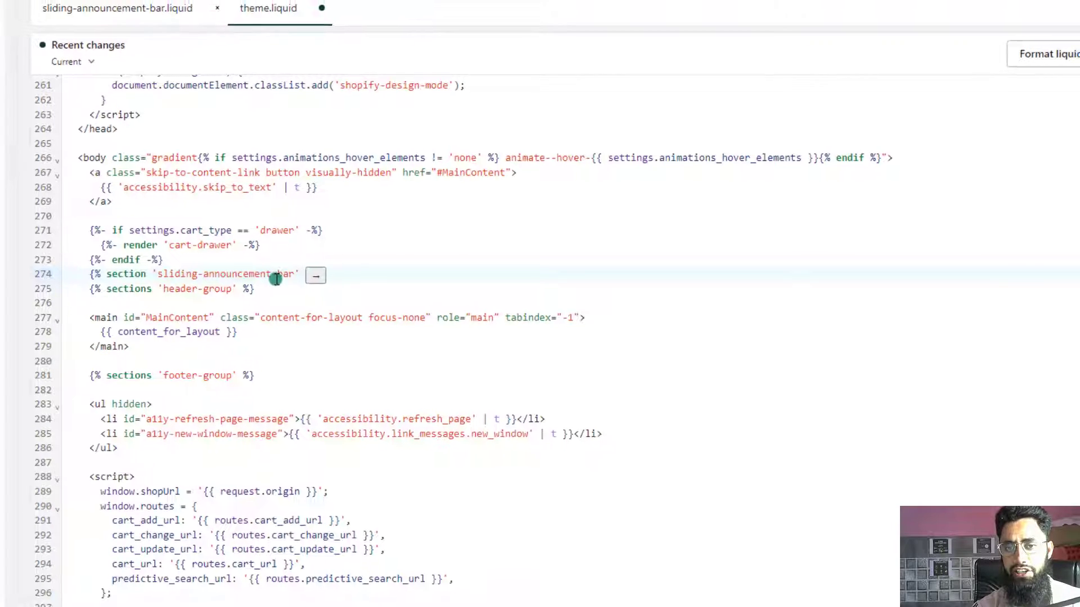
key("ctrl+s")
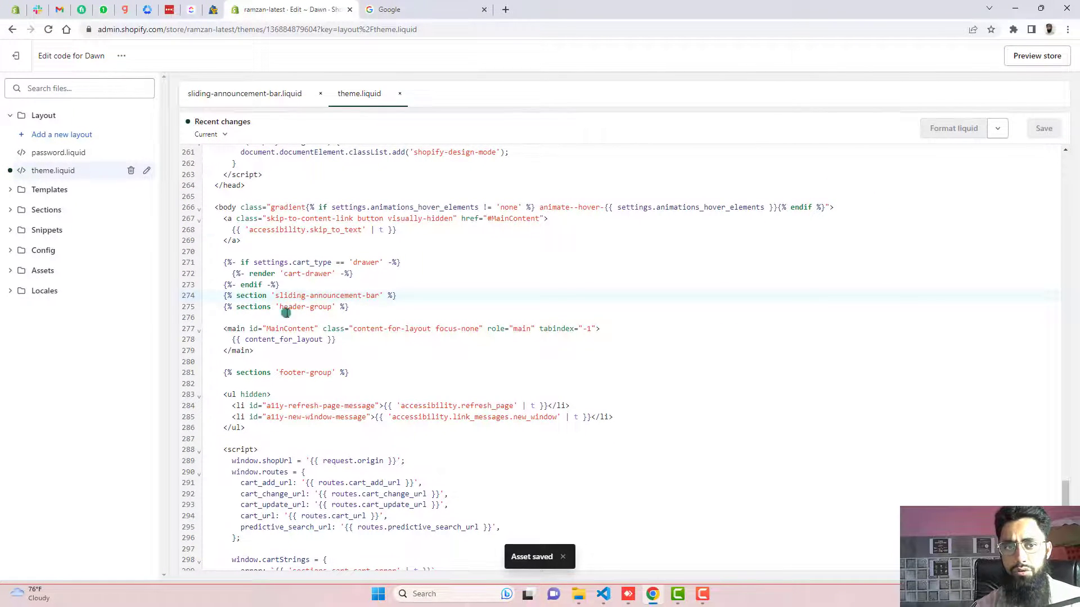
Step: Exit the code editor and open the Dawn theme in the customizer
left_click(22, 56)
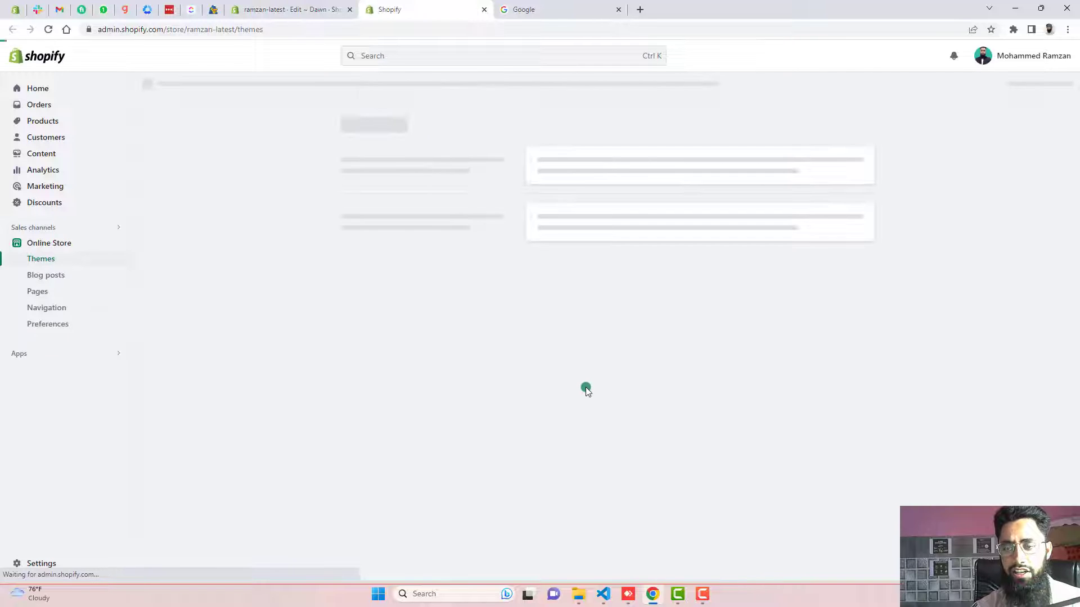
left_click(826, 387)
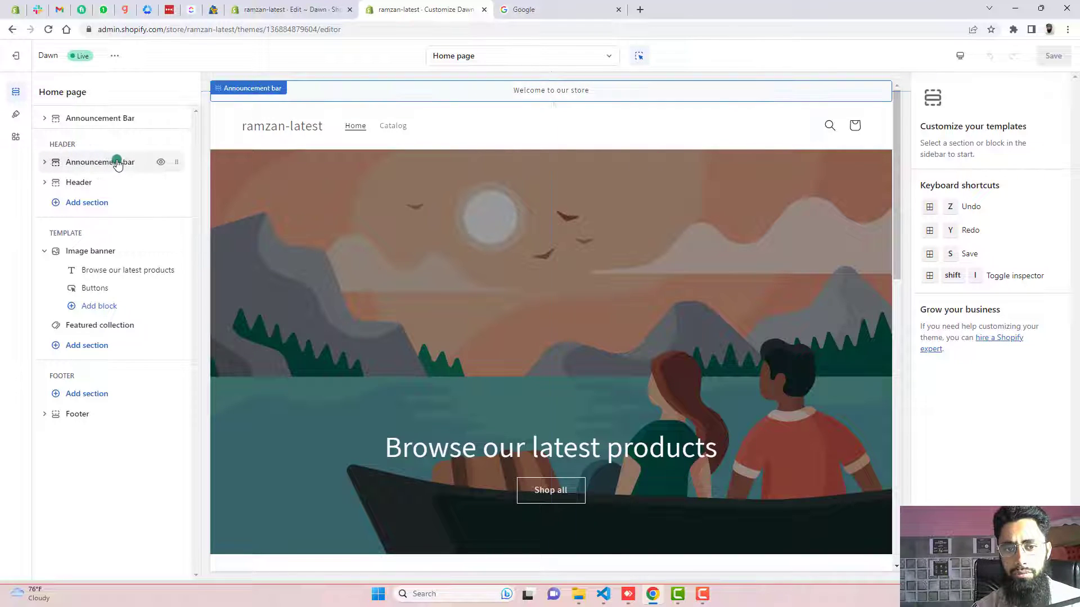
Step: Hide the default header announcement bar and enable Show on the new Announcement Bar section
left_click(159, 163)
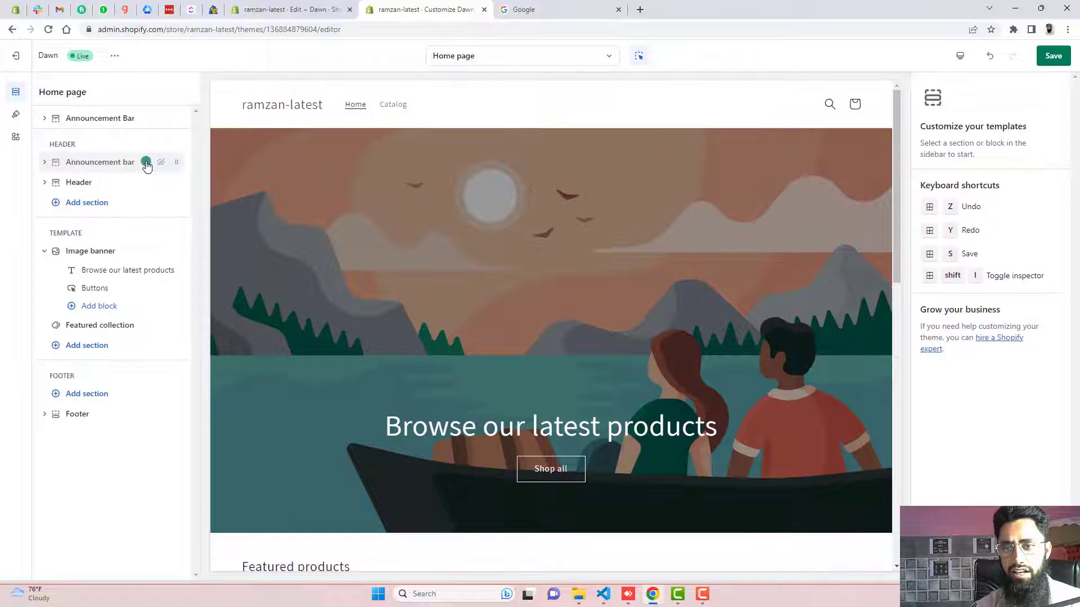
left_click(119, 119)
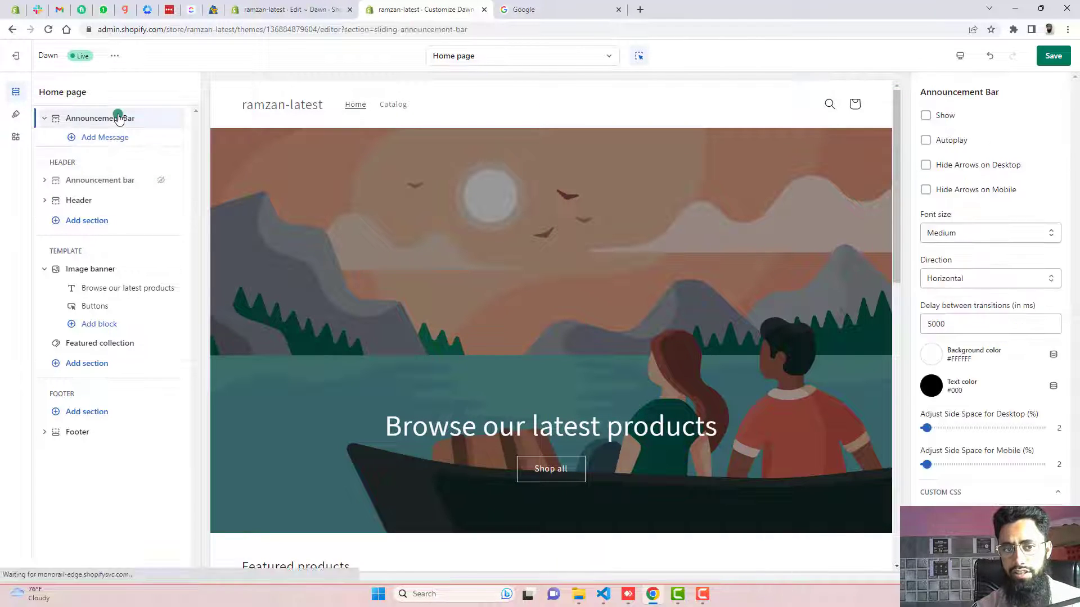
left_click(931, 117)
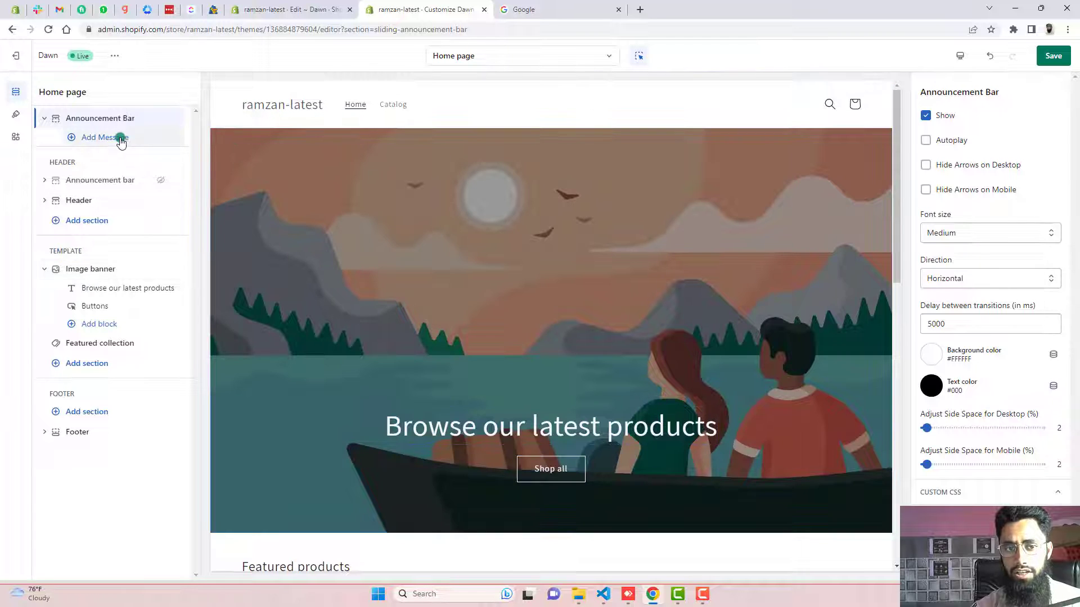
Step: Add a first message reading 'Buy 2 Get 1 FREE' with an emoji
left_click(102, 137)
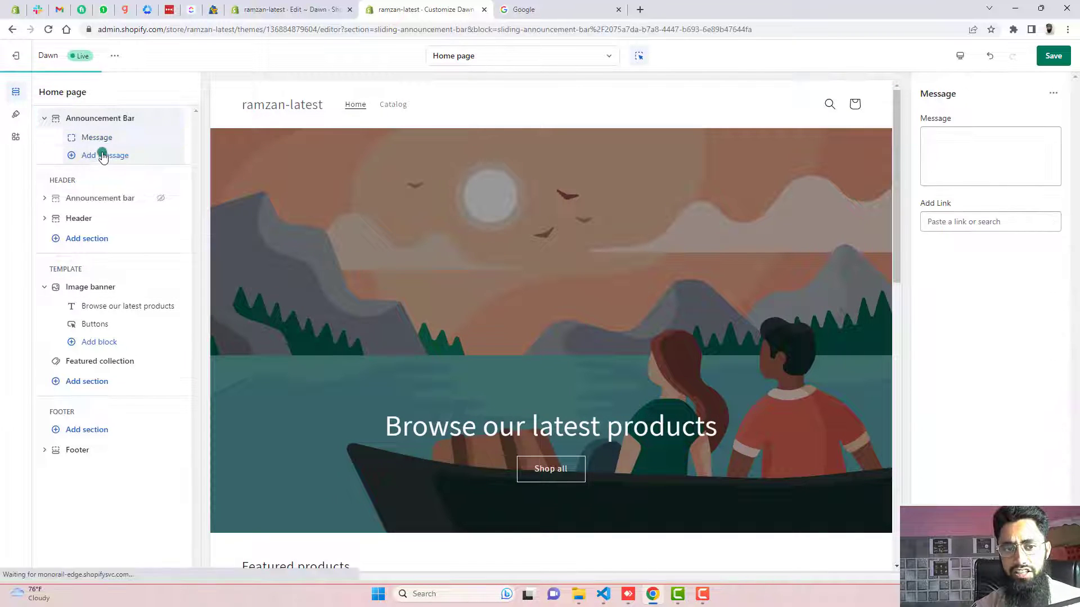
left_click(1028, 155)
left_click(1018, 152)
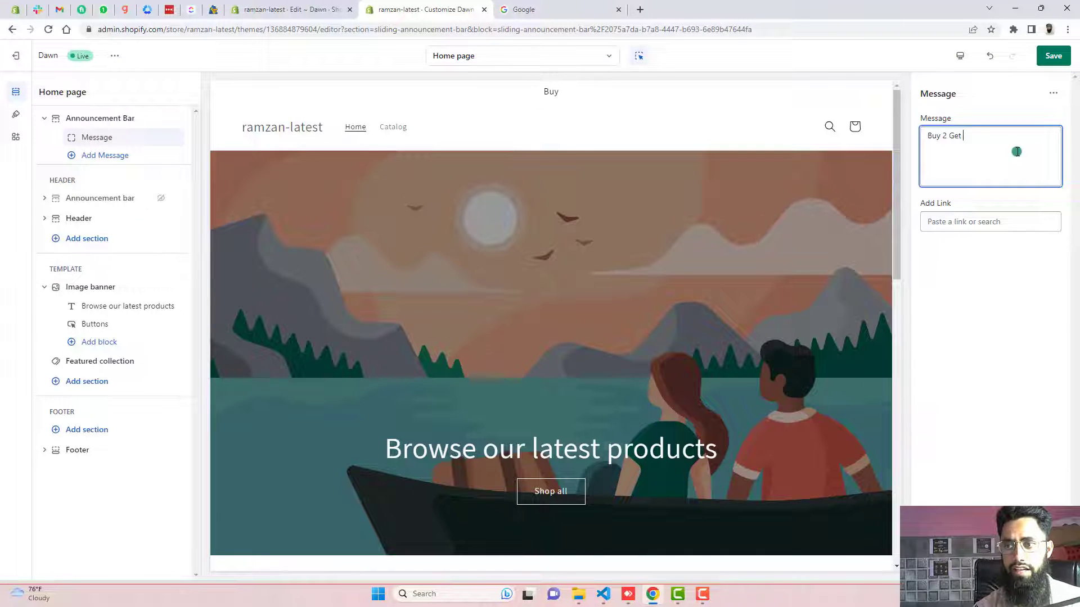
type("Buy 2 Get 1 FREE")
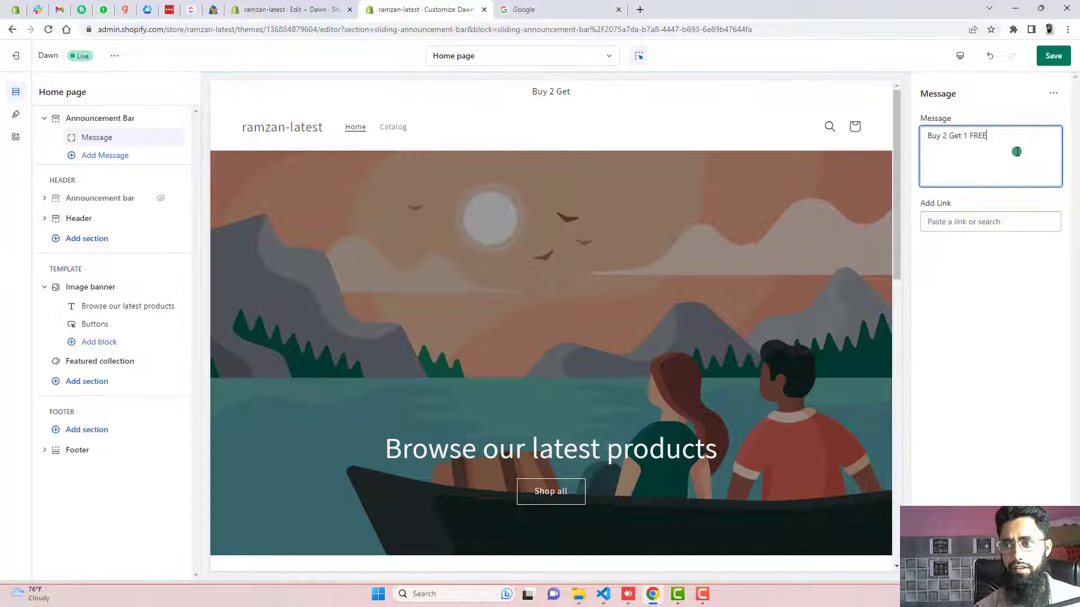
left_click(524, 10)
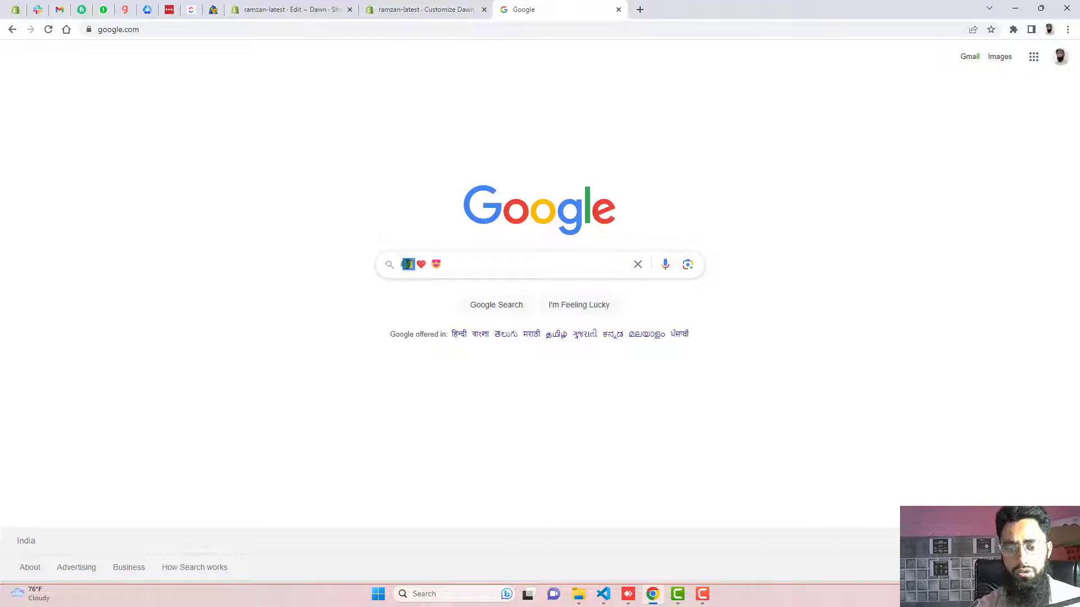
left_click(388, 10)
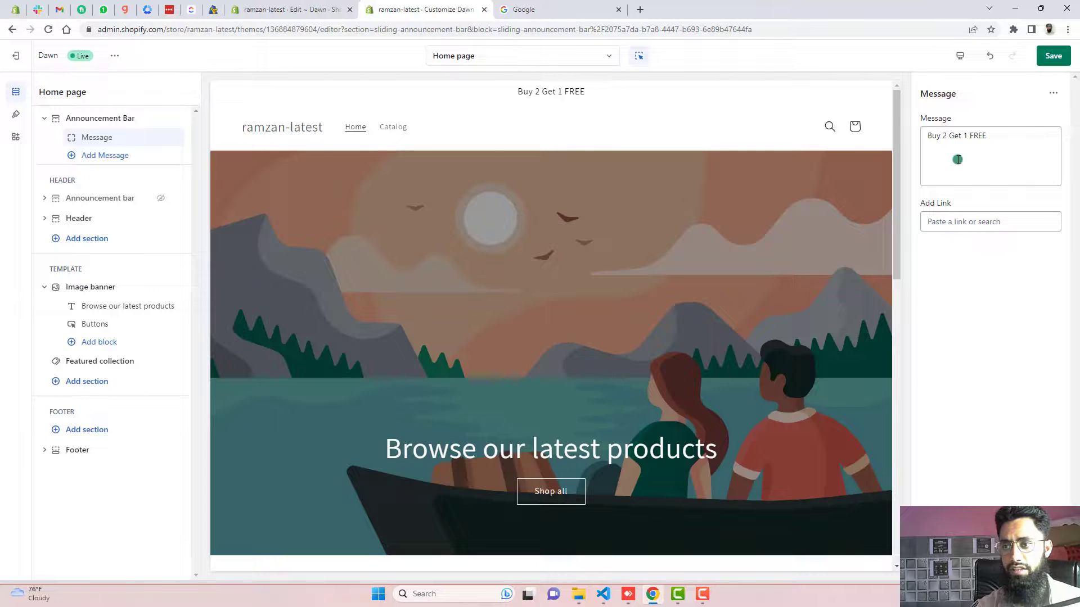
left_click(1002, 147)
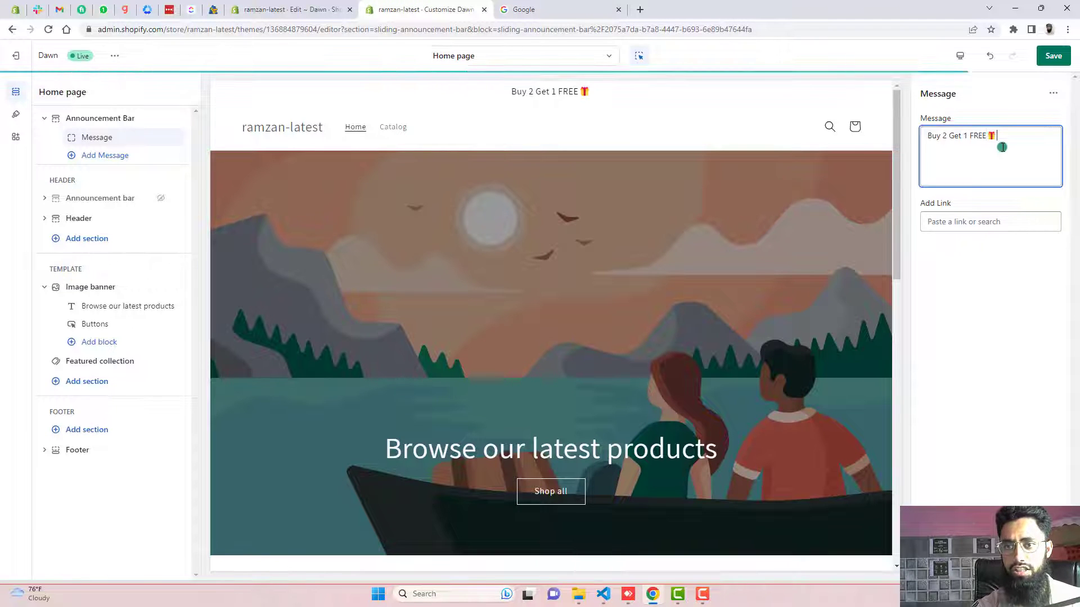
Step: Add a second message 'FREE Shipping world wide' followed by a heart emoji
left_click(98, 154)
left_click(966, 144)
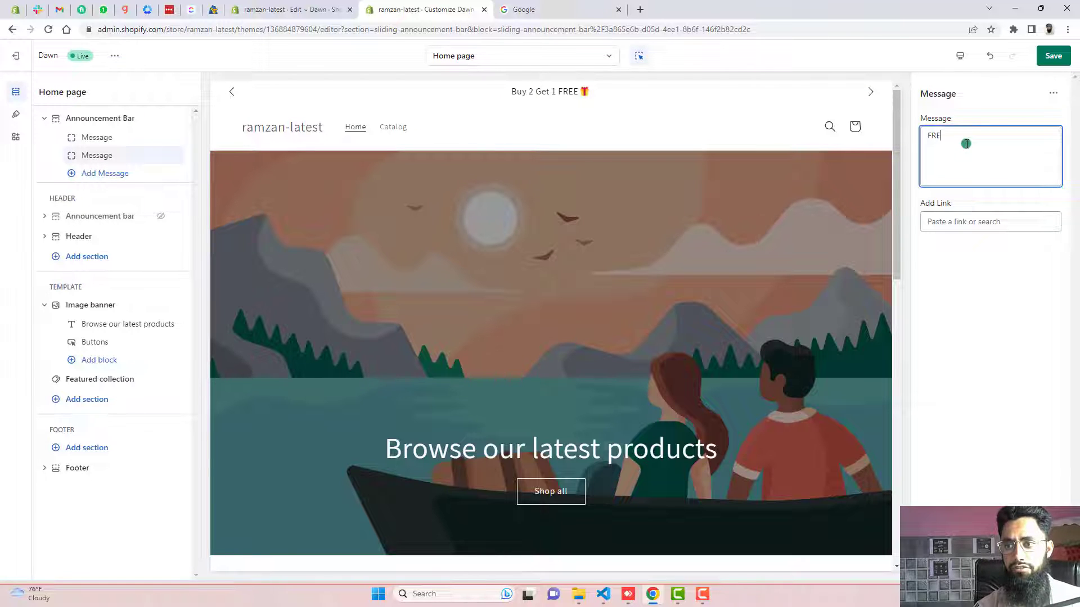
type("FREE Shipping world w")
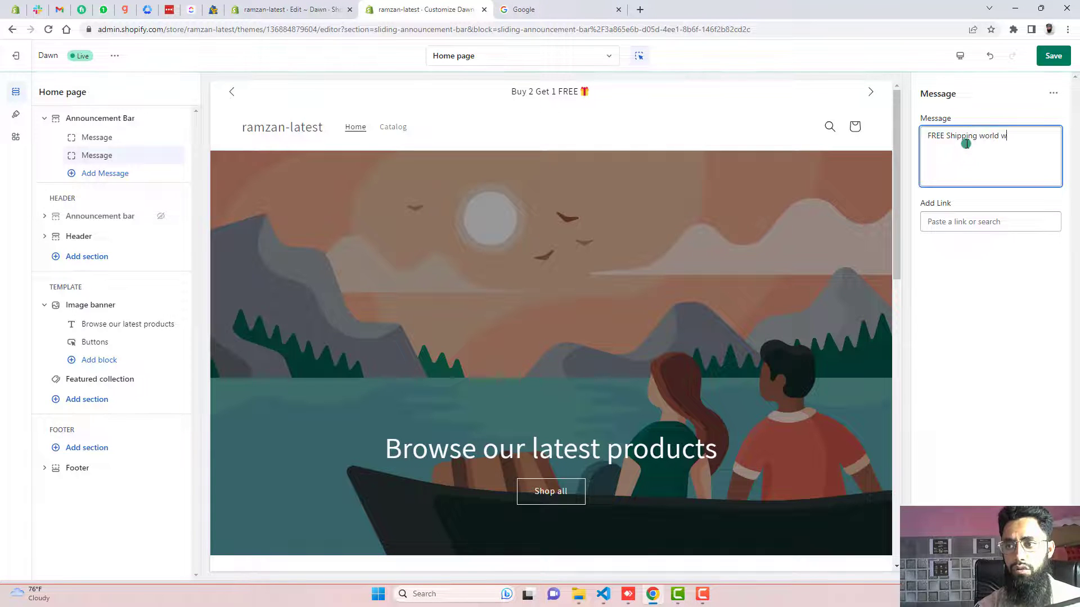
type("ide")
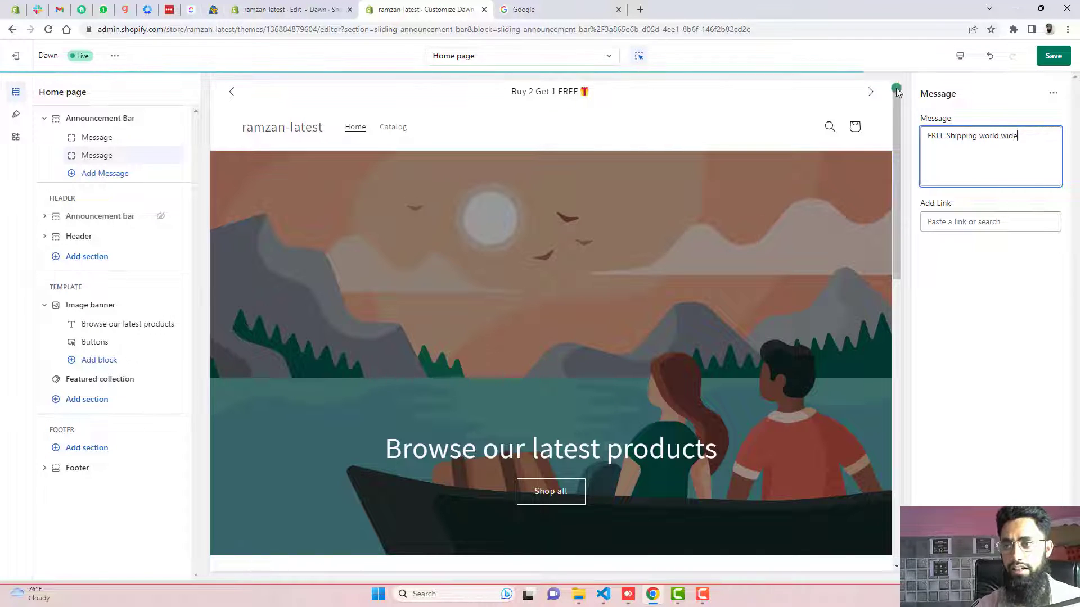
left_click(570, 3)
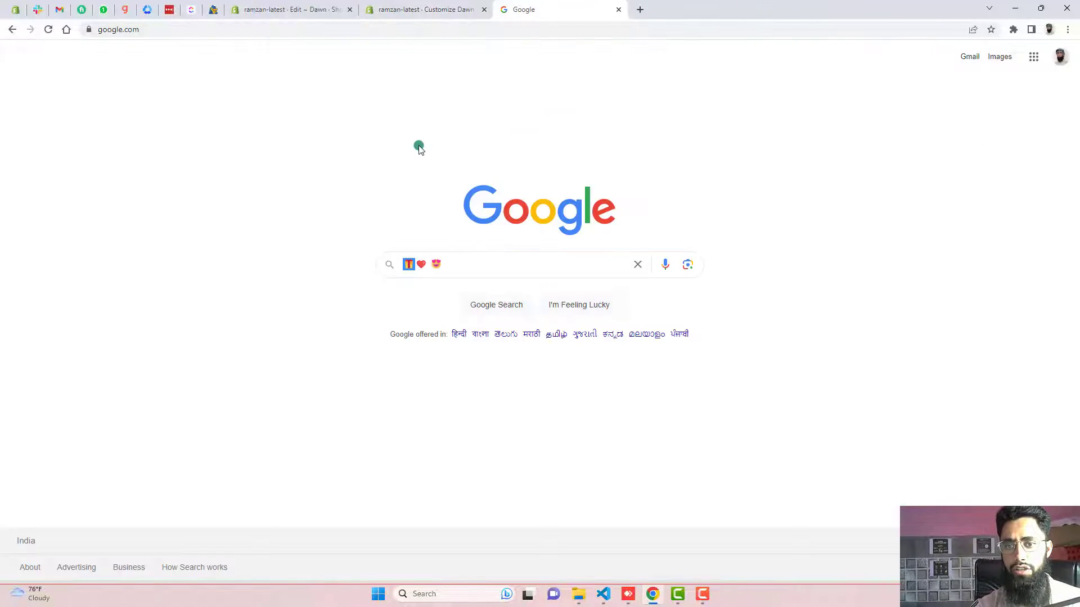
left_click(426, 265)
left_click(418, 10)
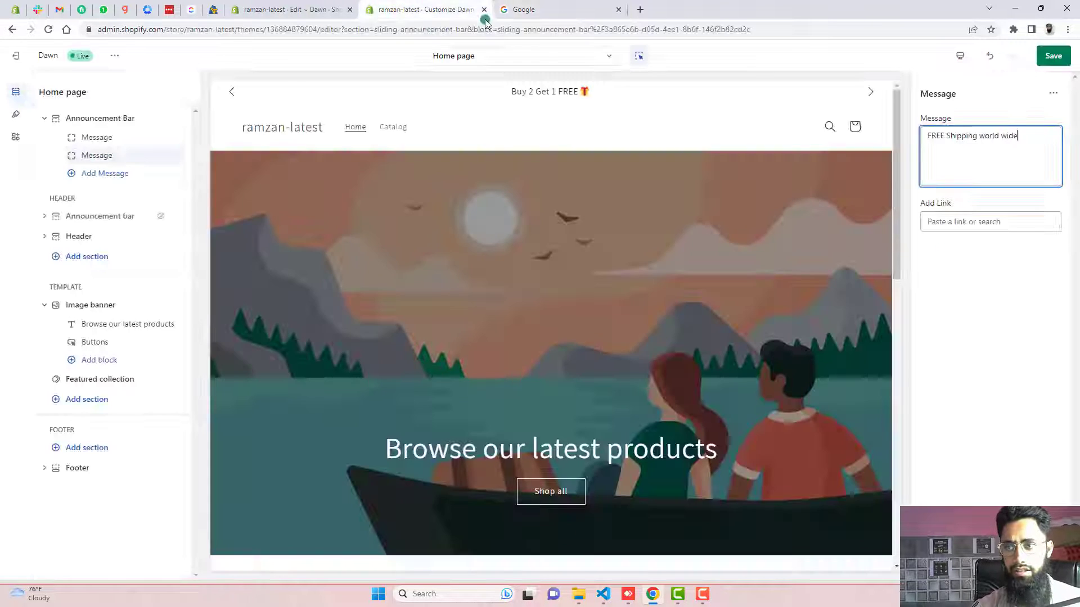
type("❤️")
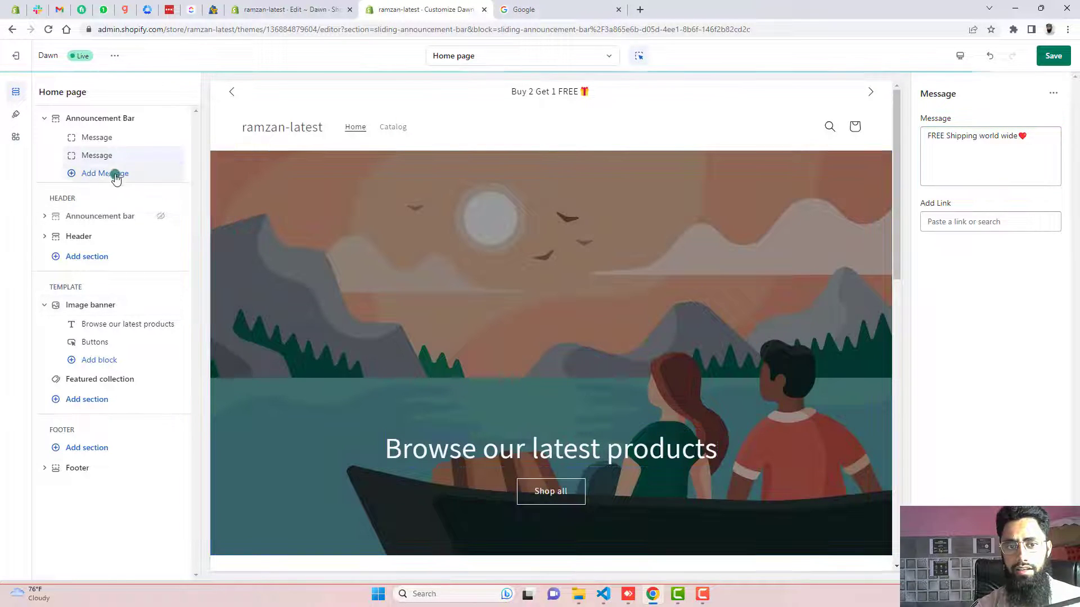
Step: Add a third message 'Premium products only' ending with a 😍 emoji
left_click(106, 174)
left_click(997, 163)
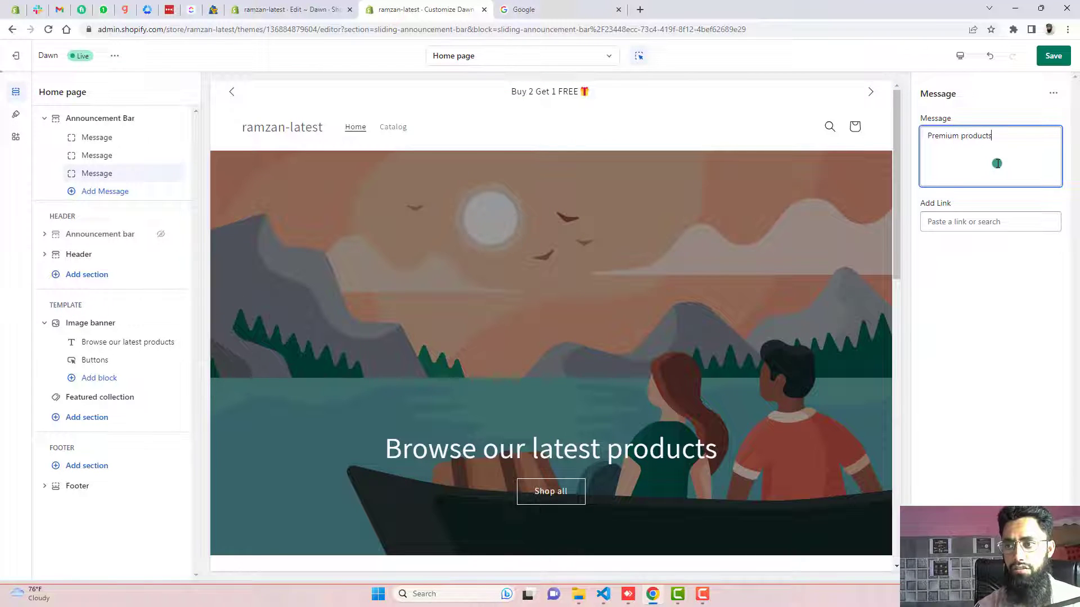
type("Premium products")
type("❤")
key("ctrl+Tab")
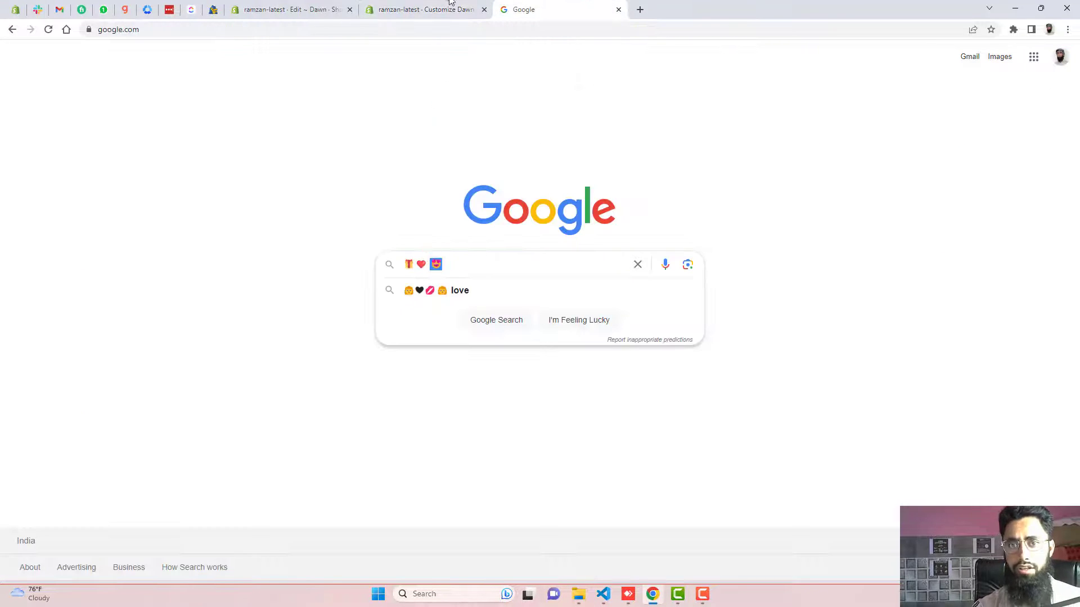
left_click(449, 4)
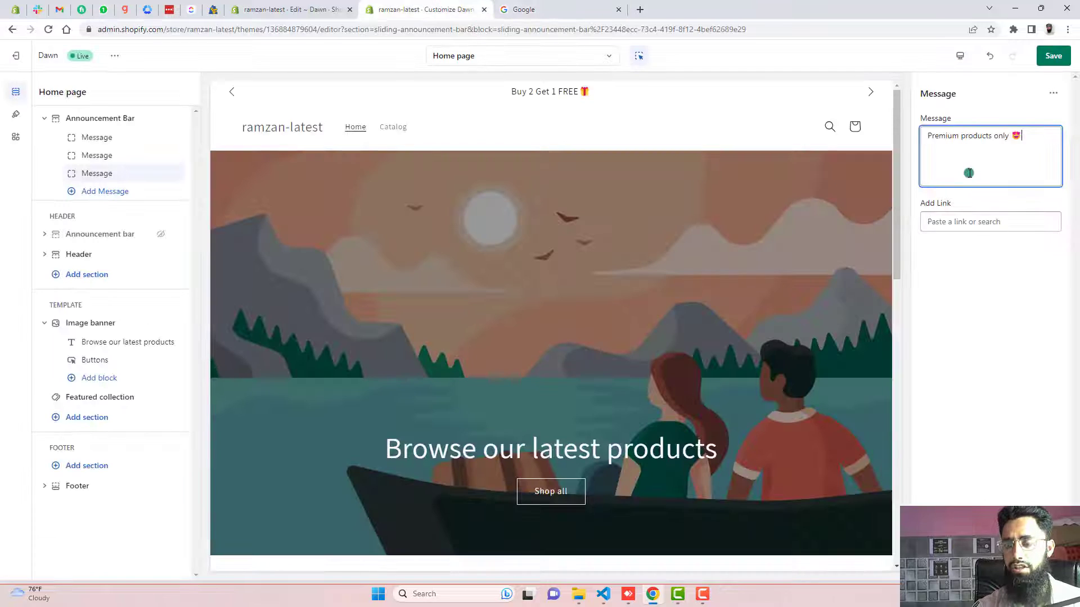
Step: Link the third message to the Colored T Shirt product and save the theme
left_click(948, 222)
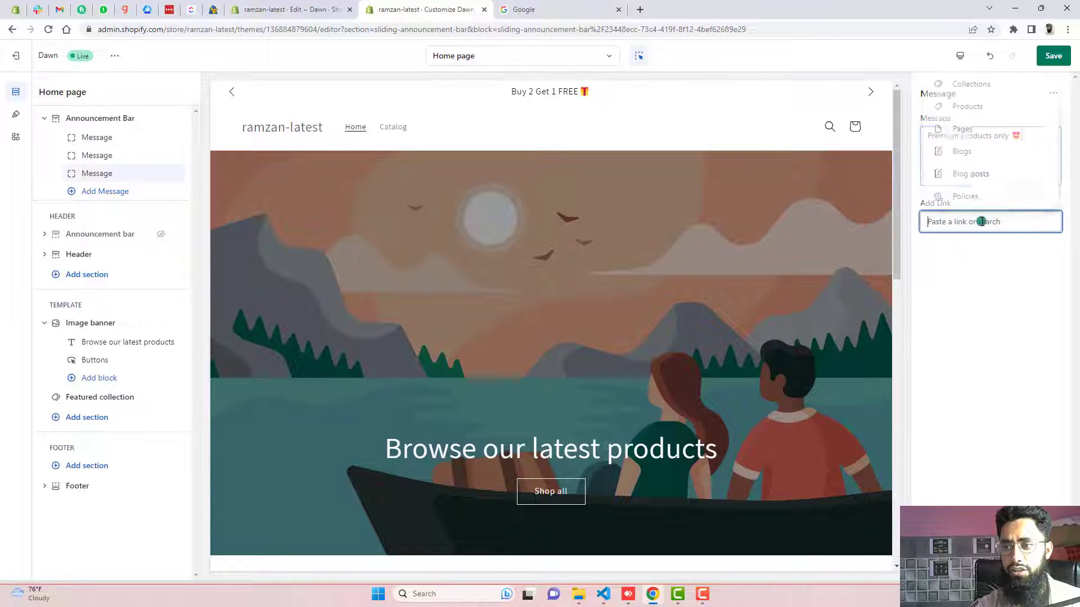
left_click(967, 110)
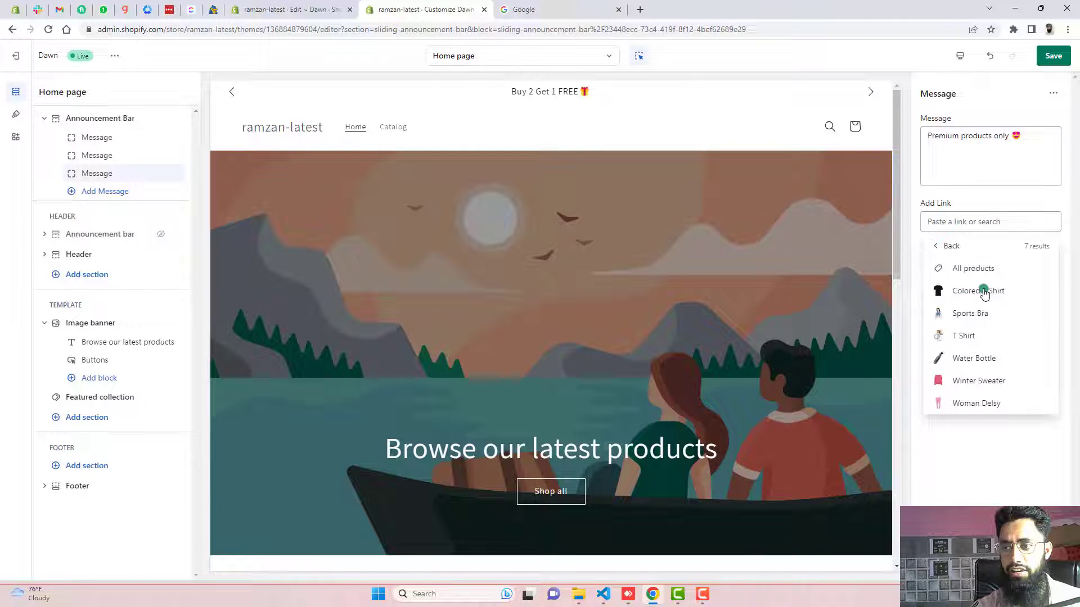
left_click(987, 293)
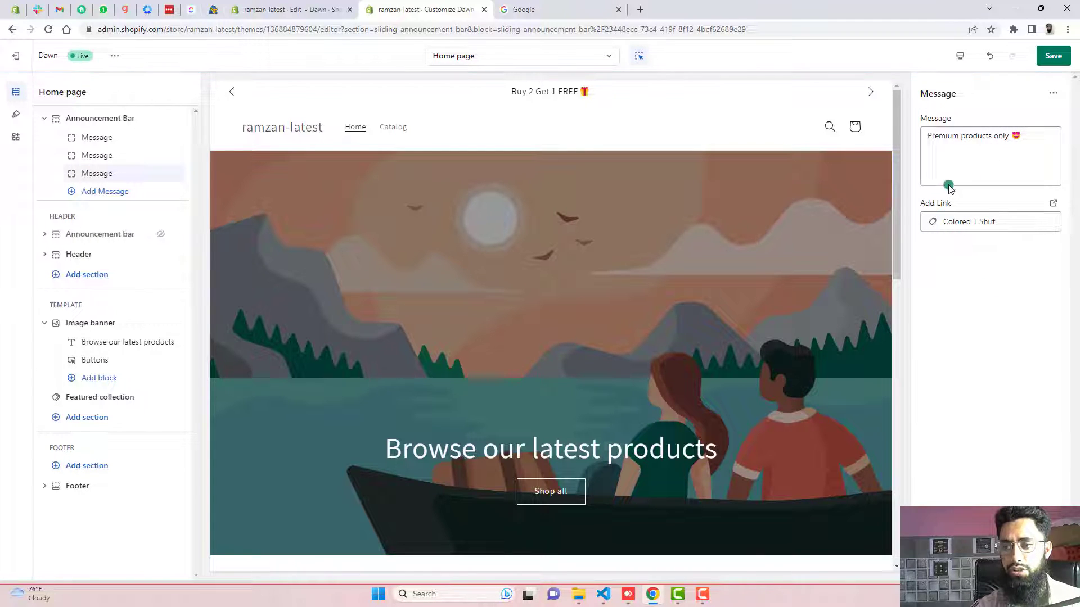
left_click(872, 97)
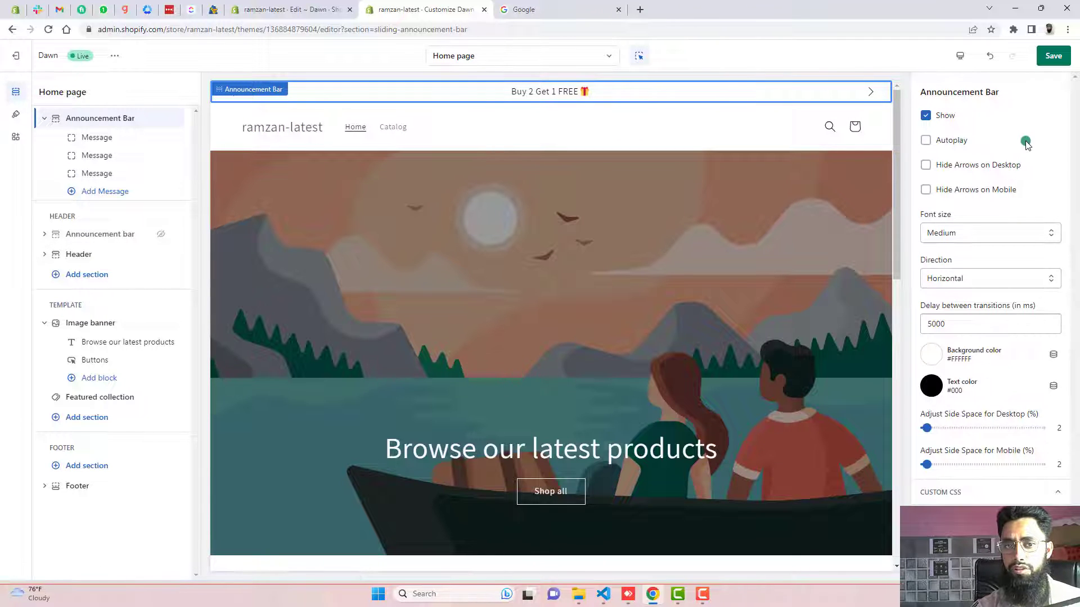
left_click(116, 175)
left_click(1050, 57)
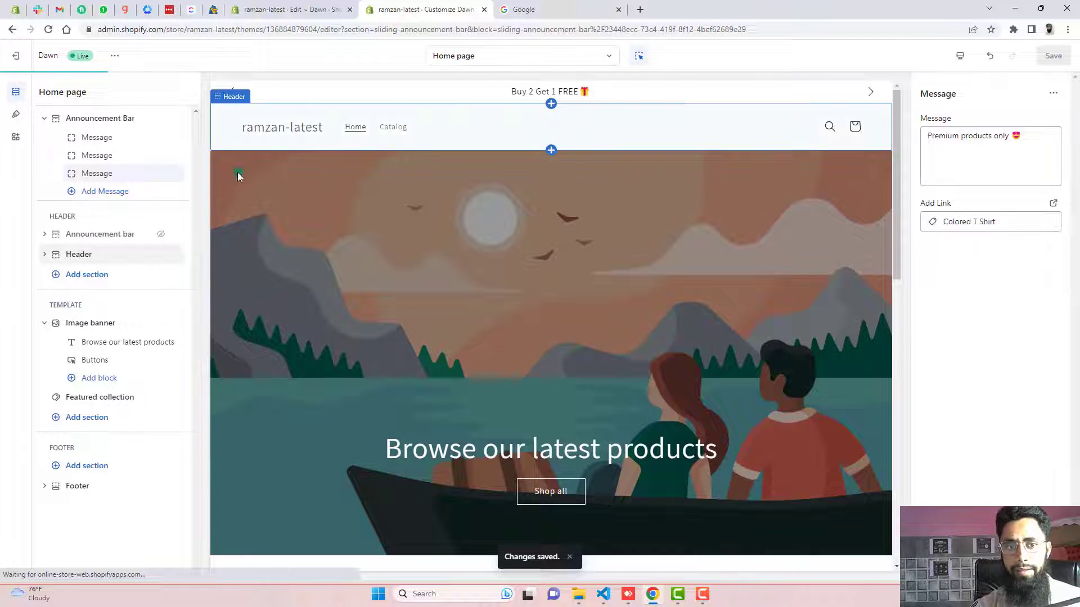
left_click(101, 118)
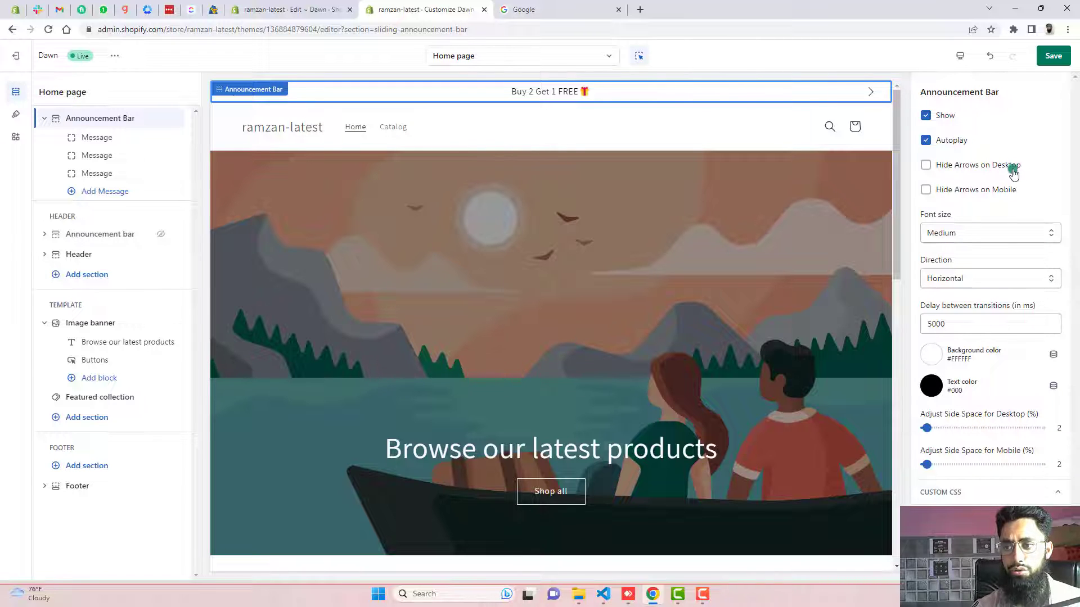
Step: Uncheck Hide Arrows on Desktop for the sliding announcement bar
left_click(79, 234)
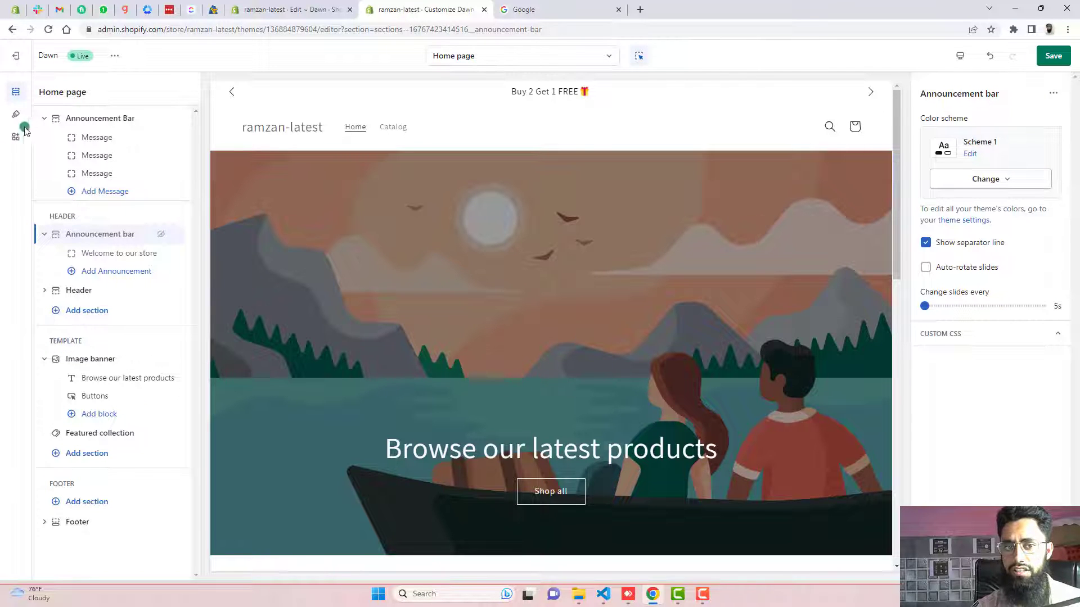
left_click(91, 118)
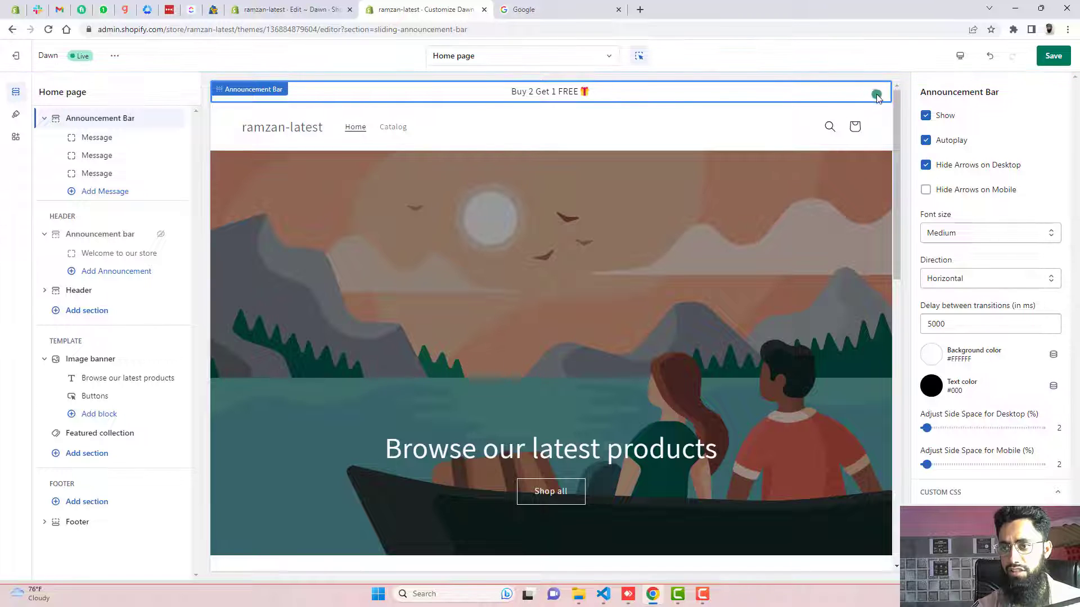
left_click(926, 165)
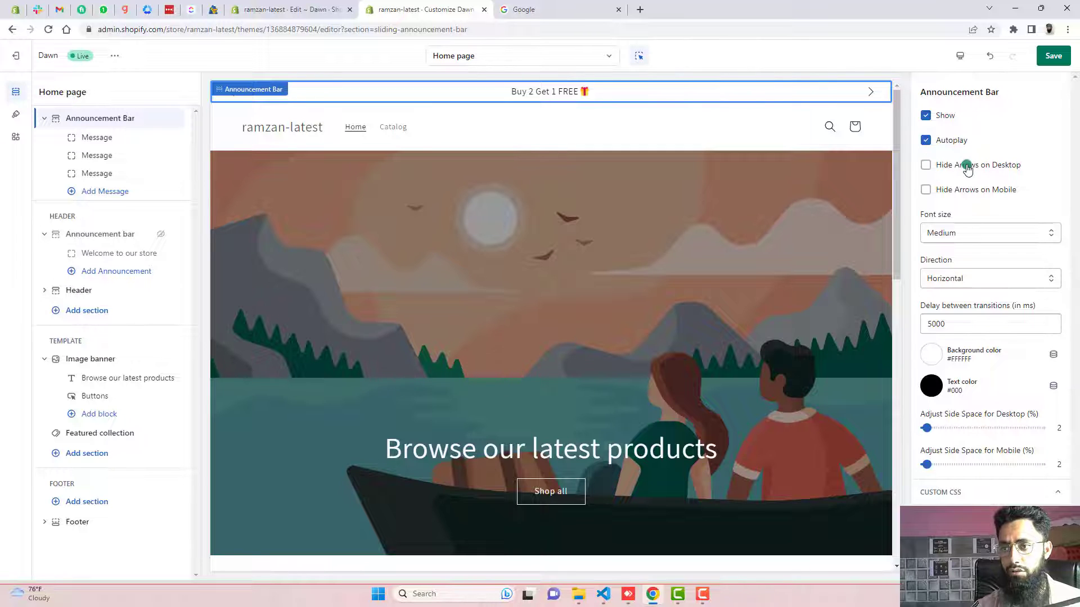
Step: Preview the mobile layout and turn Hide Arrows on Mobile on, then off again
left_click(960, 56)
left_click(979, 86)
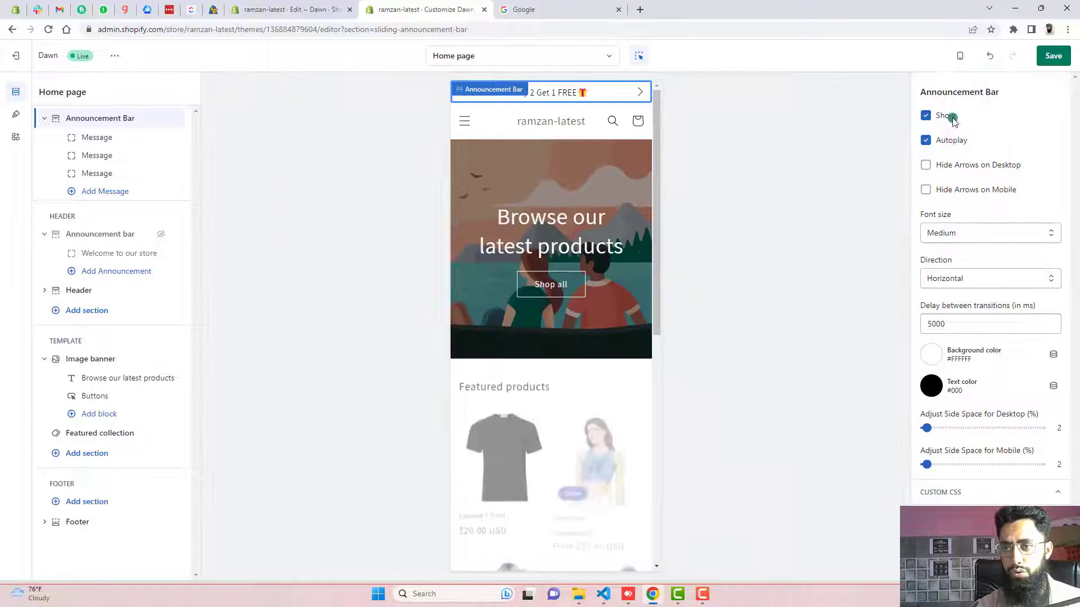
left_click(927, 191)
left_click(629, 93)
left_click(927, 190)
left_click(960, 56)
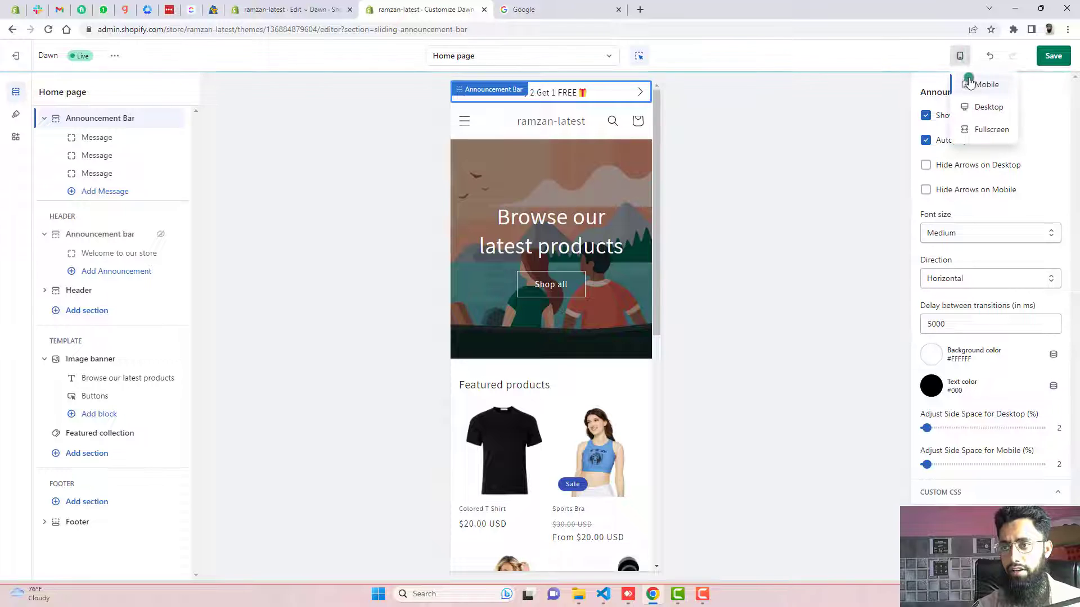
Step: In the desktop preview, try Large font size, revert to Medium, and change the transition delay from 5000 to 3000 ms
left_click(987, 108)
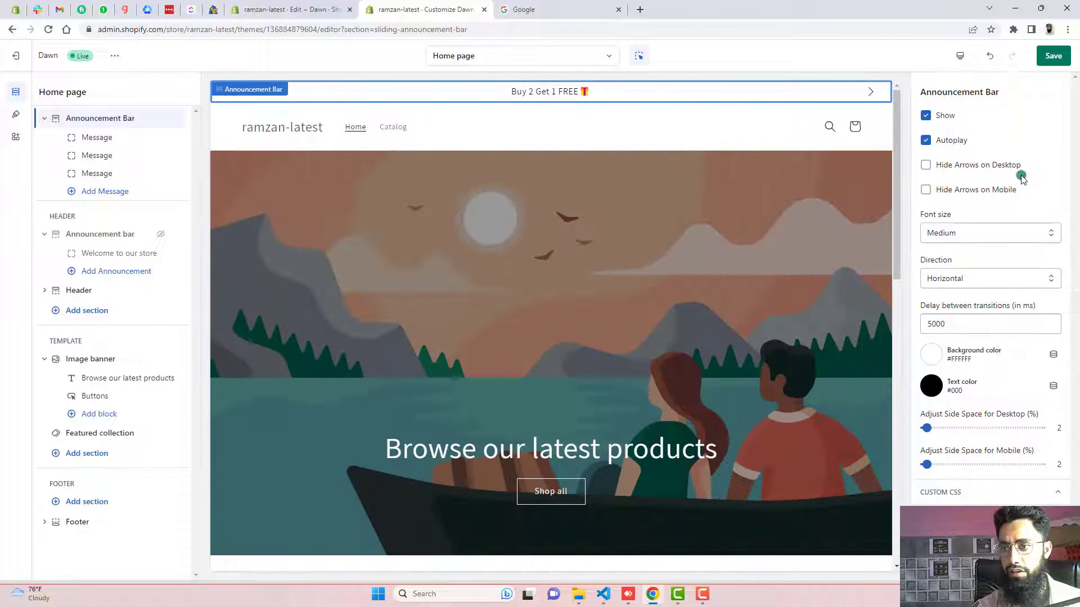
left_click(951, 234)
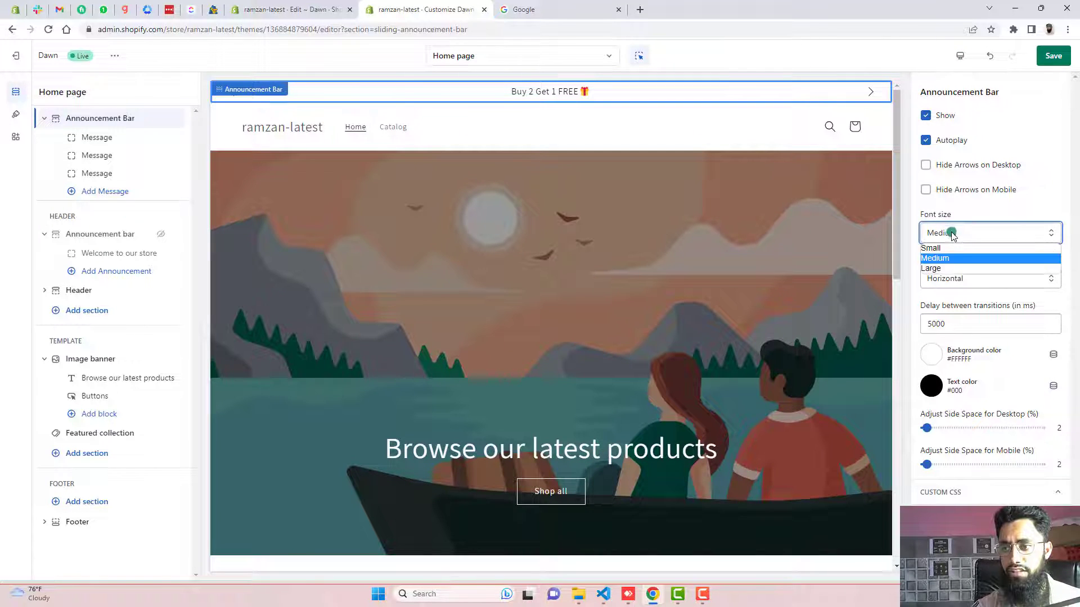
left_click(946, 269)
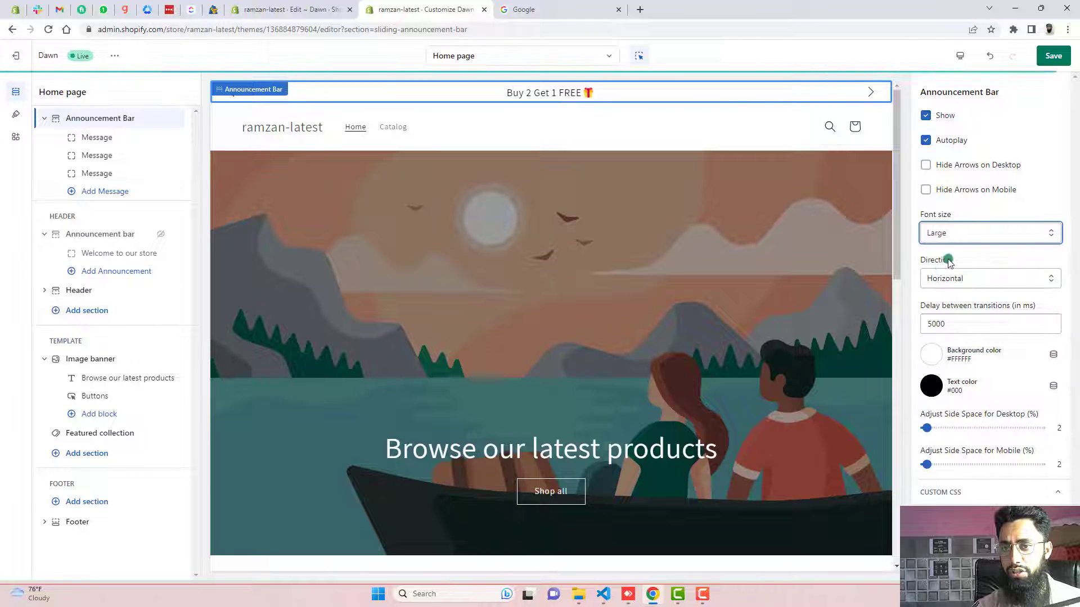
left_click(965, 234)
left_click(938, 258)
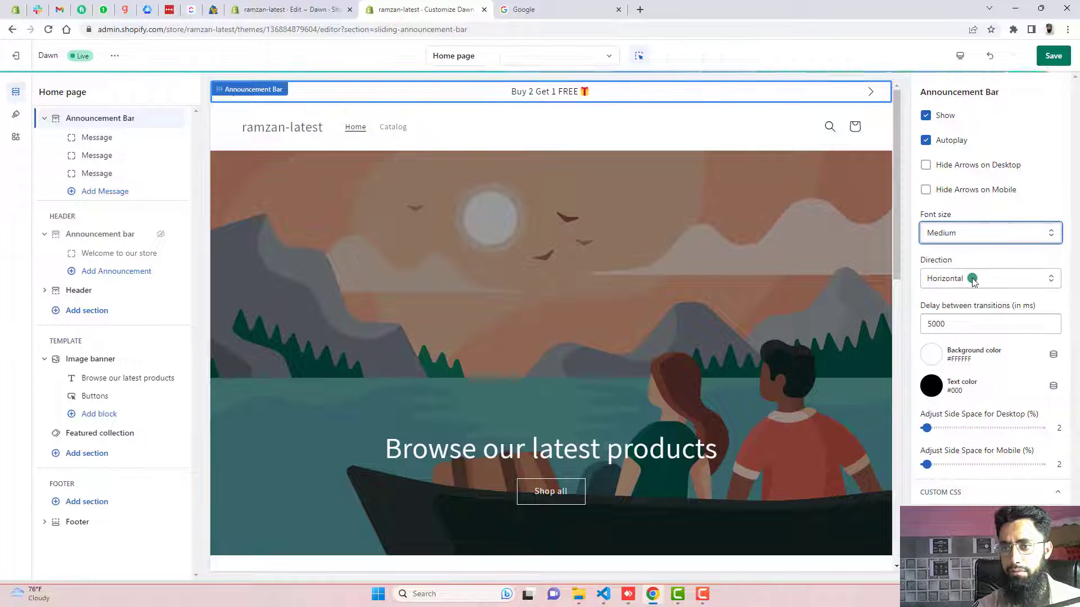
left_click(931, 324)
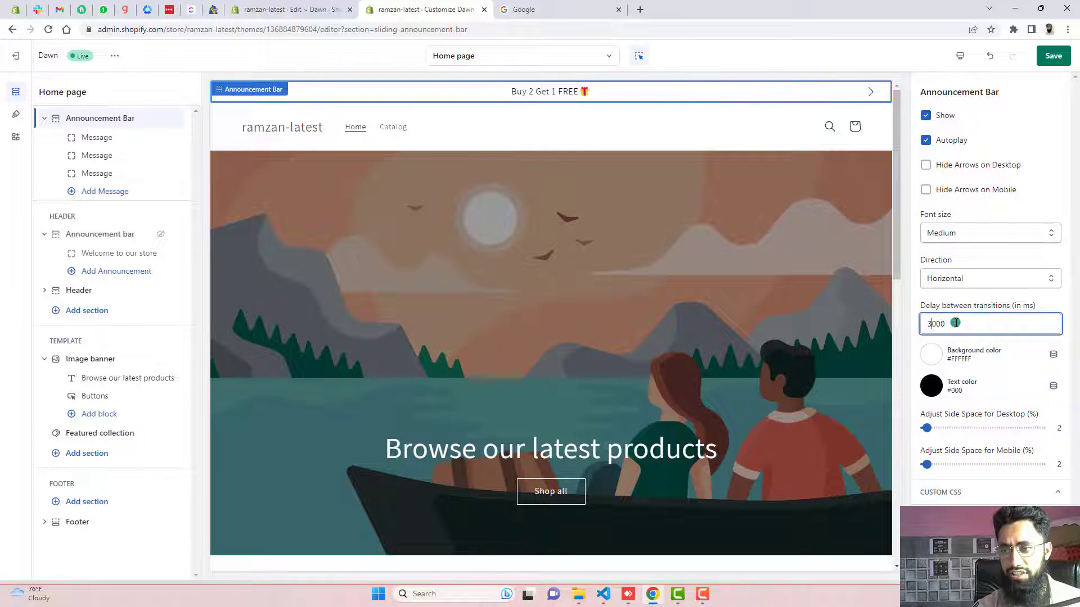
Step: Set the announcement bar background colour to red
left_click(931, 355)
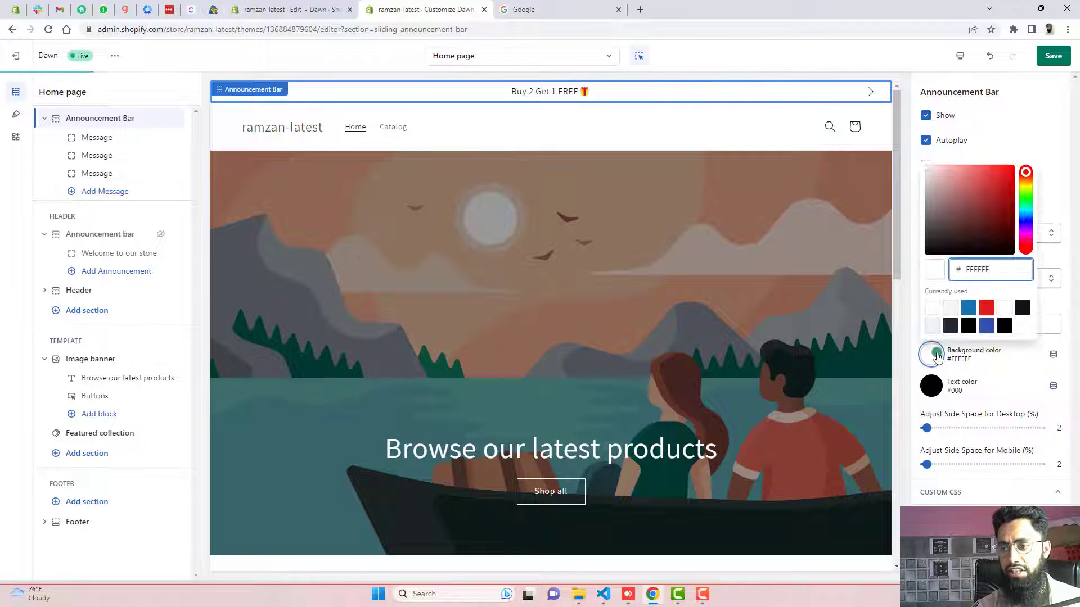
left_click_drag(987, 204, 1014, 167)
left_click(1018, 147)
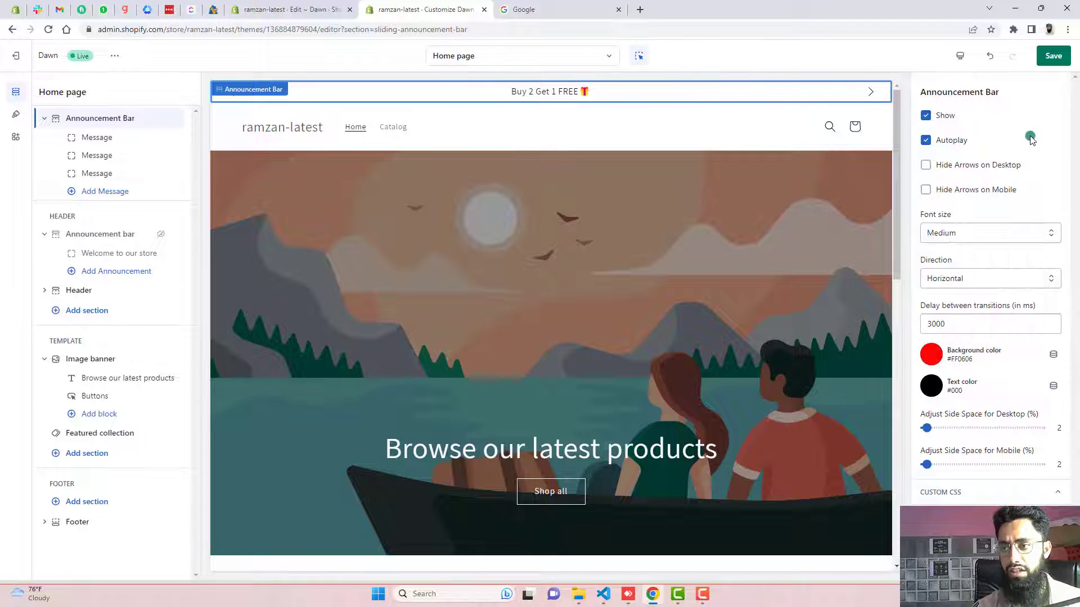
Step: Set the text colour to a near-white shade, starting from hex FFFFFF
left_click(931, 386)
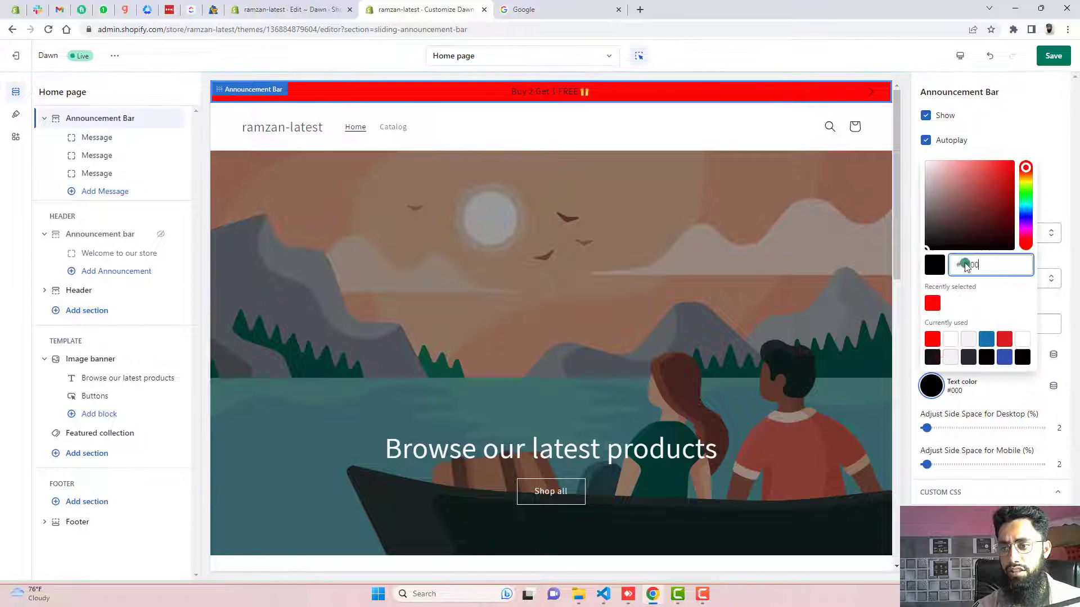
key("BackSpace")
key("BackSpace")
key("BackSpace")
type("FFFFFF")
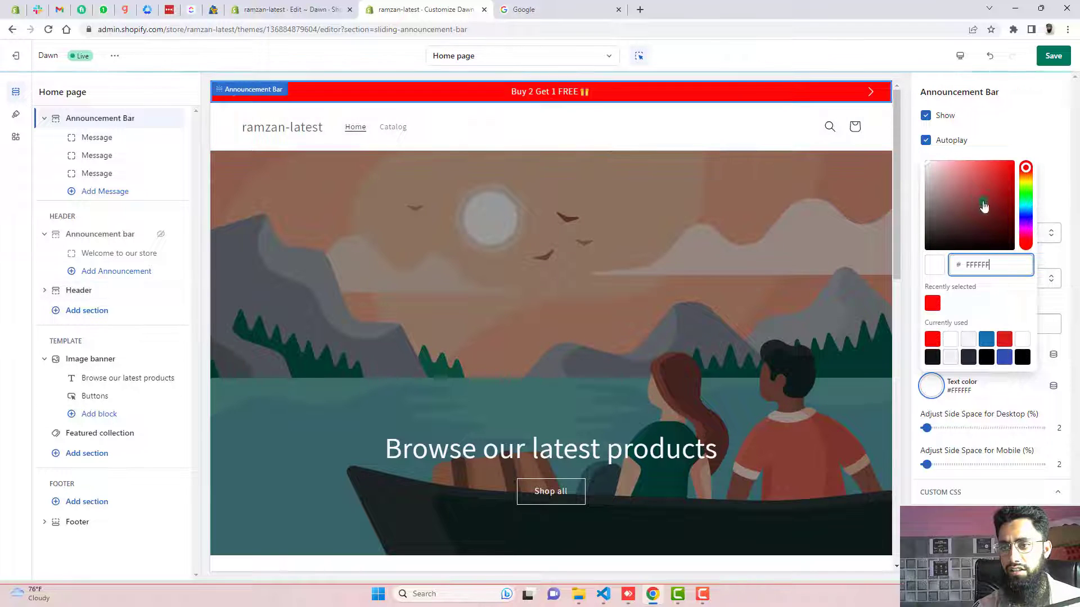
mouse_move(1002, 215)
left_mouse_down()
mouse_move(934, 247)
mouse_move(930, 164)
mouse_move(945, 188)
mouse_move(936, 176)
left_mouse_up()
left_click(970, 478)
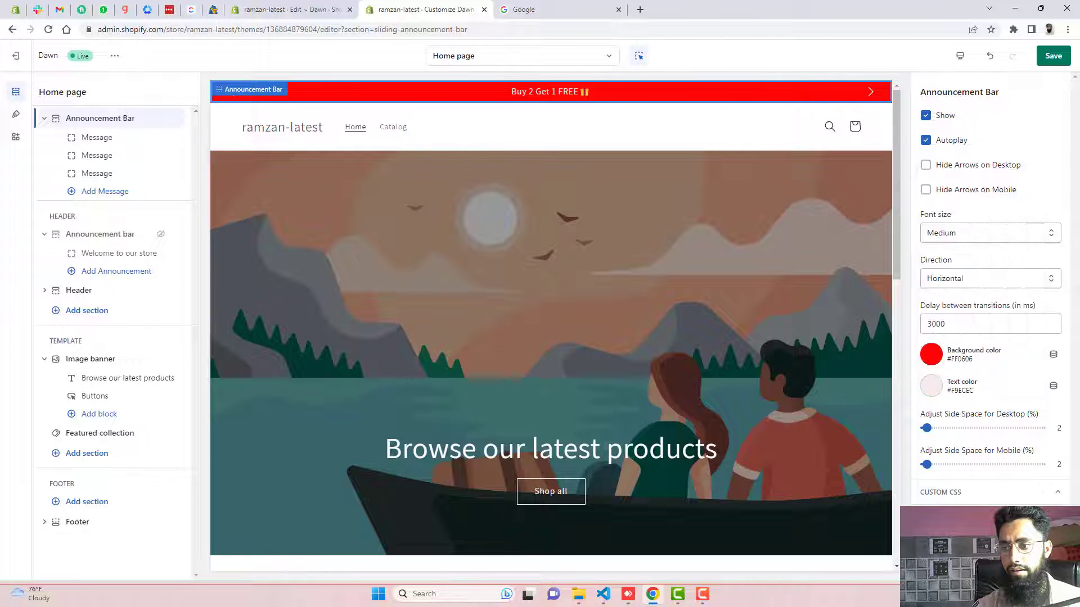
Step: Change the announcement background from red to black (#000000)
left_click(930, 352)
left_click_drag(962, 176, 930, 231)
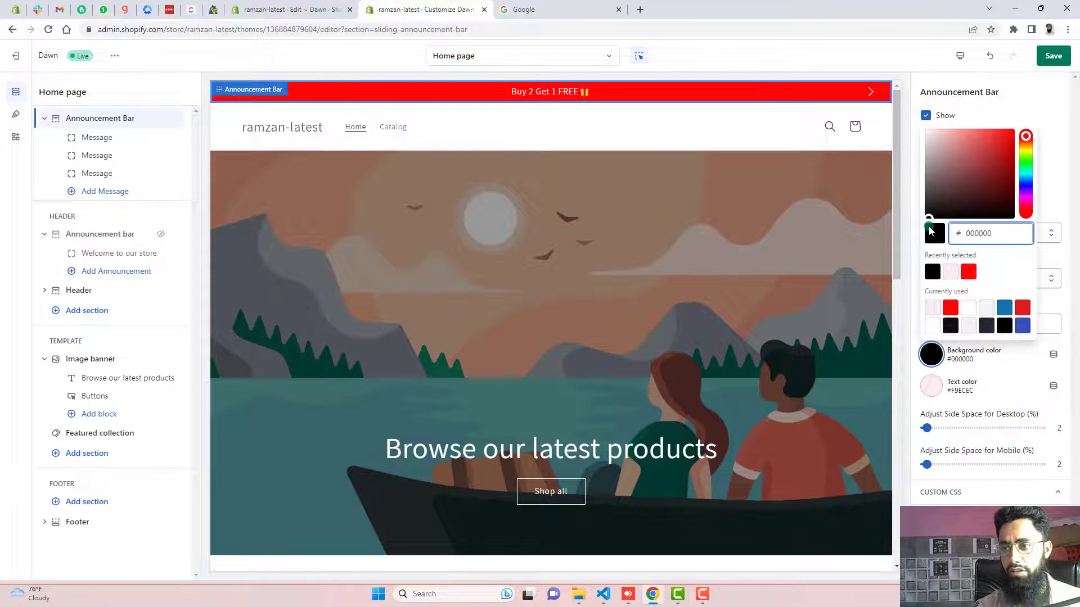
left_click(903, 354)
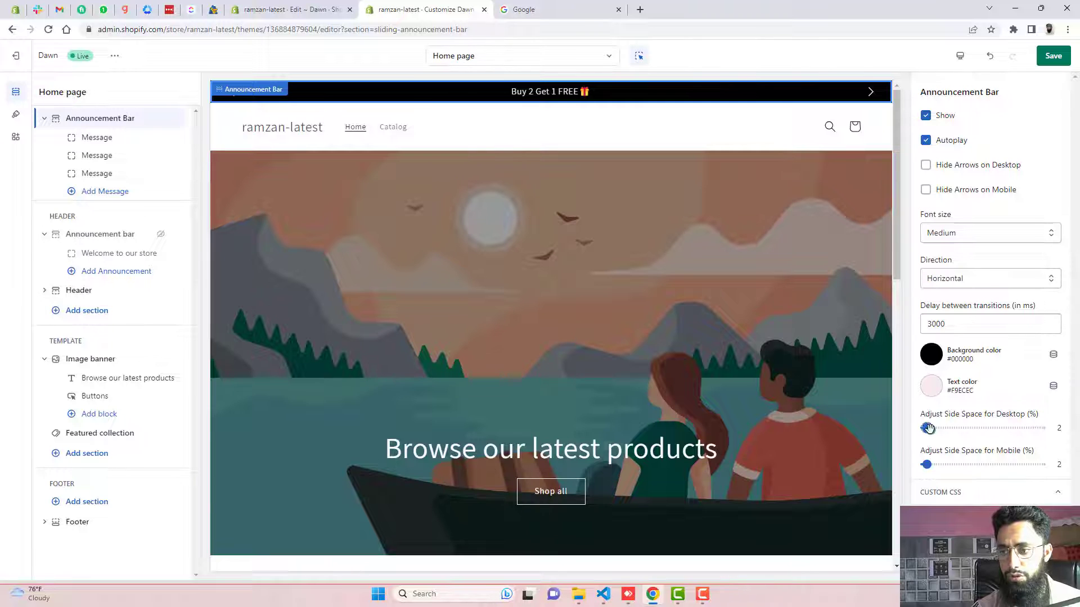
Step: Drag desktop side space to 15%, then mobile side space to 1% using the mobile preview
left_click_drag(932, 429, 958, 428)
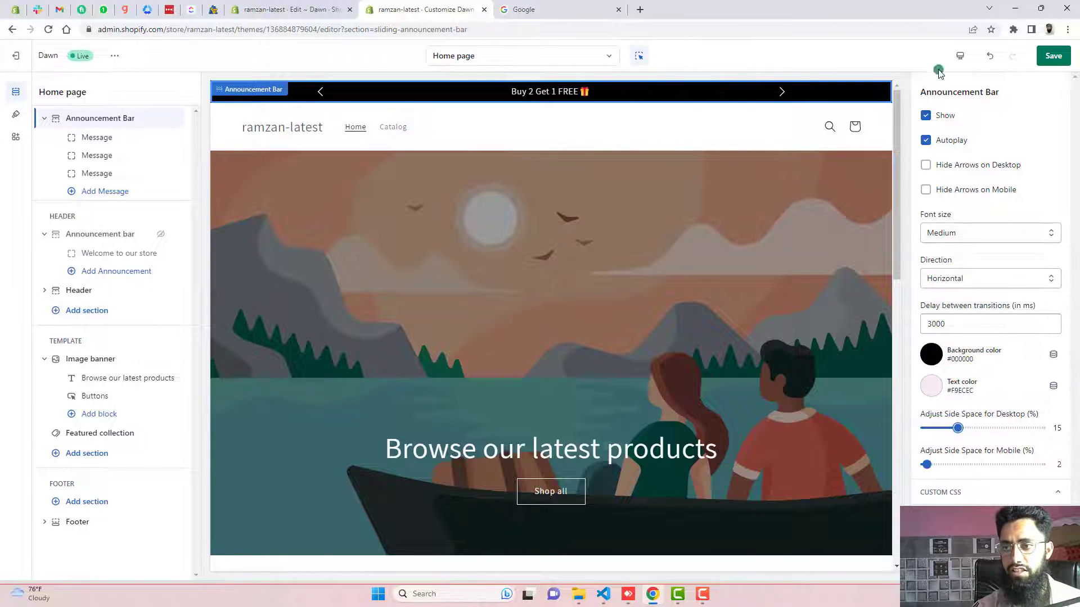
left_click(955, 56)
left_click(970, 84)
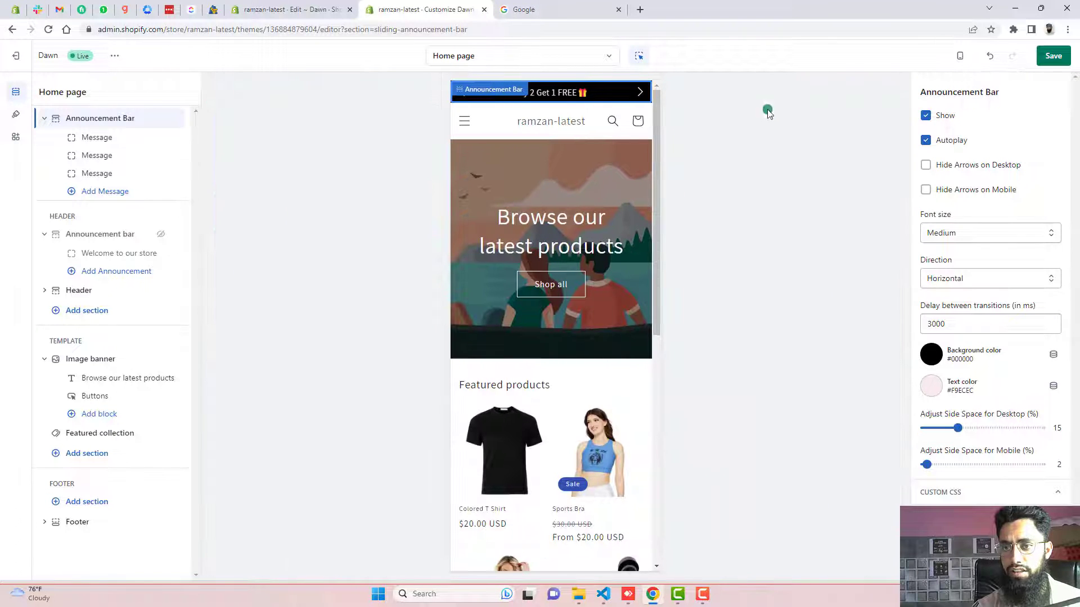
left_click(967, 464)
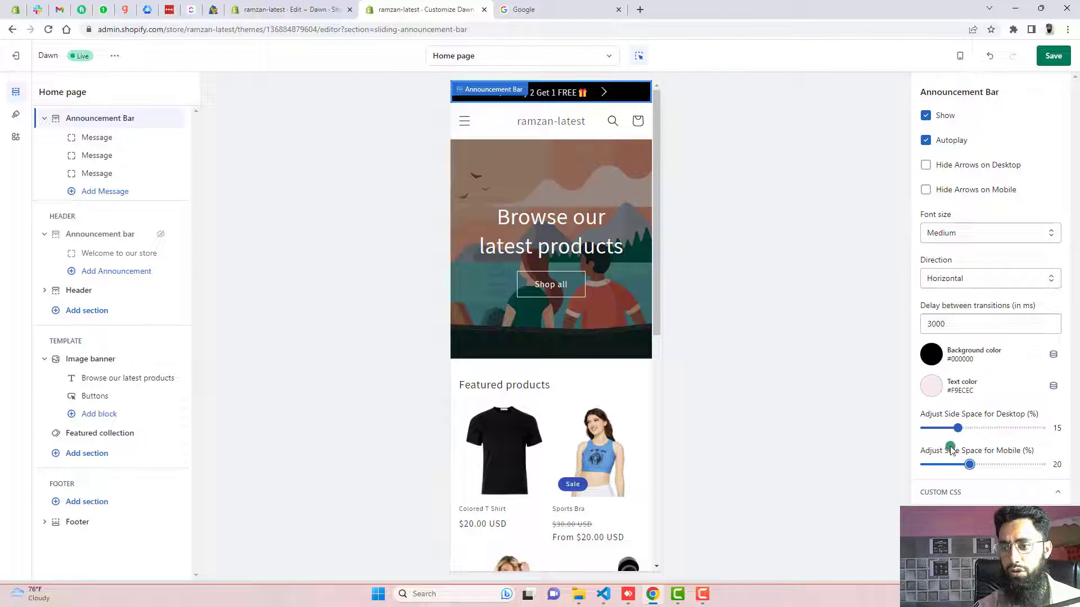
left_click_drag(967, 462, 904, 453)
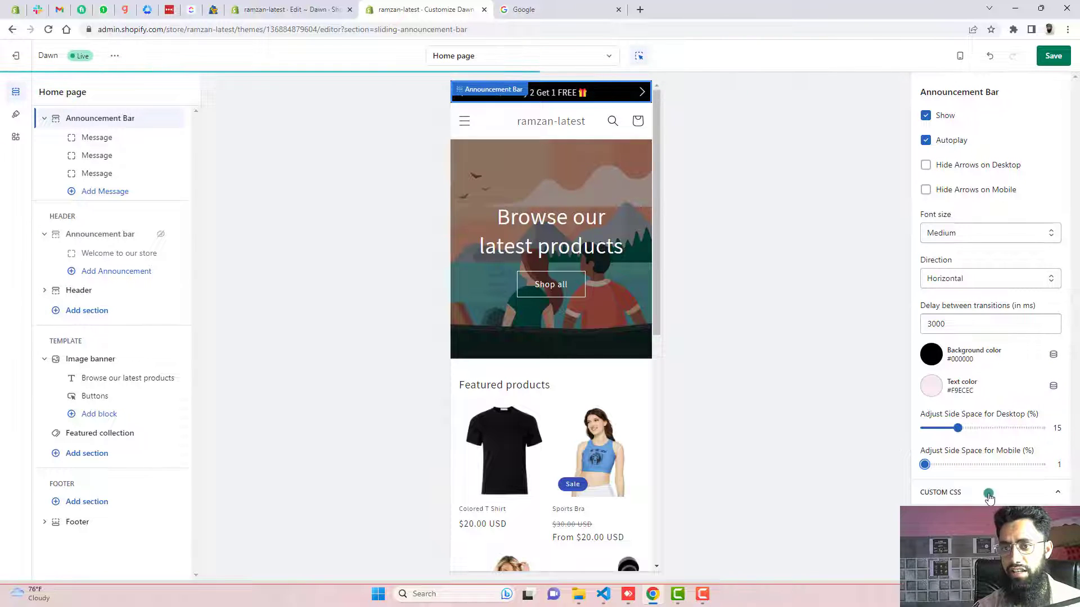
left_click(959, 55)
left_click(977, 105)
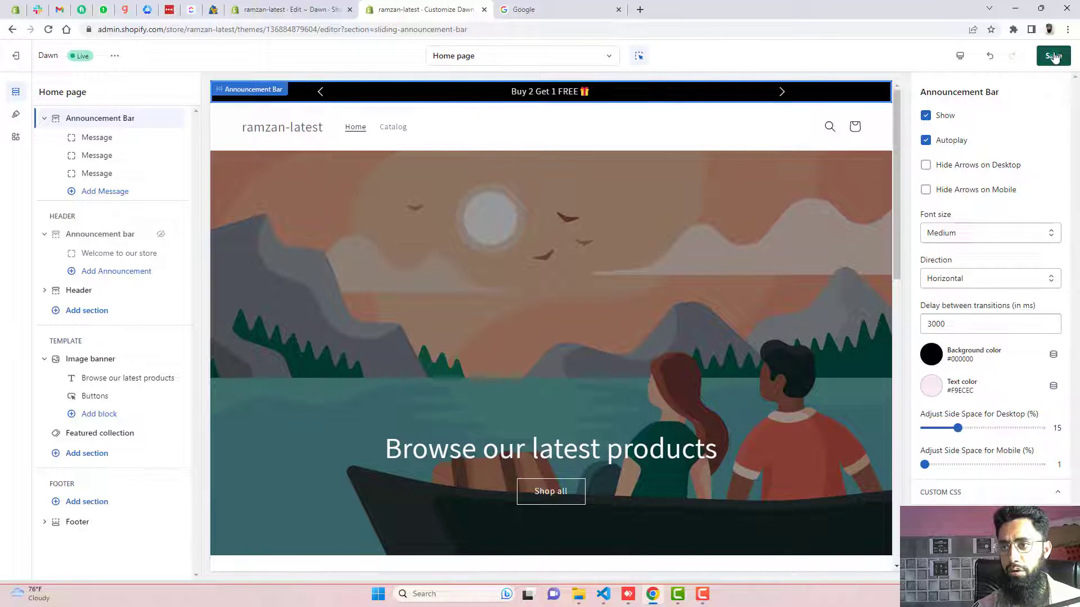
Step: Save the settings and cycle the storefront announcement messages forward and back with the arrows
left_click(1051, 63)
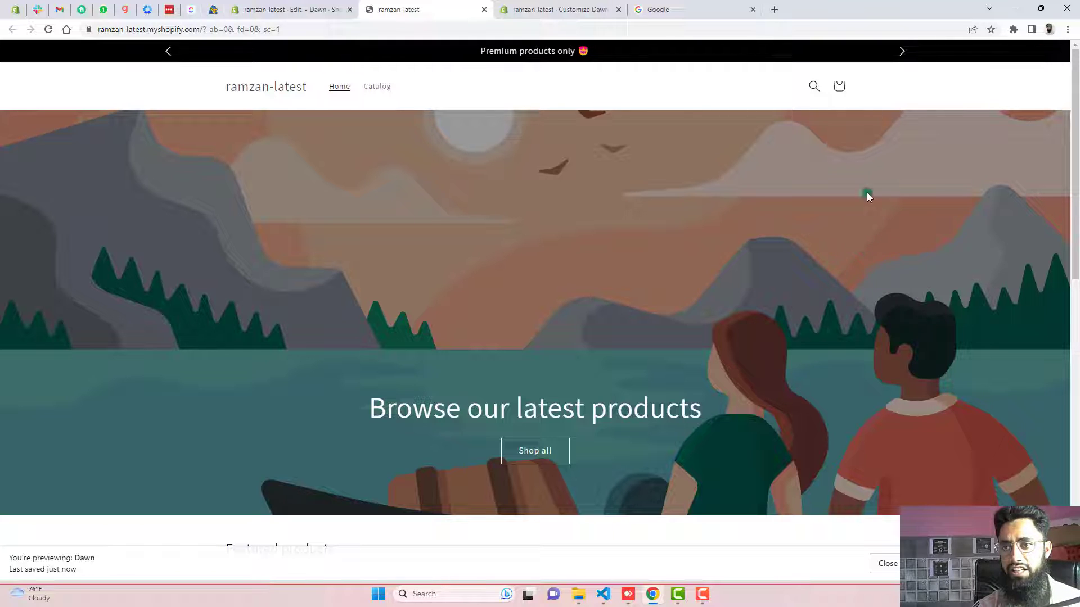
left_click(902, 51)
left_click(904, 50)
left_click(903, 50)
left_click(169, 51)
left_click(170, 52)
left_click(170, 51)
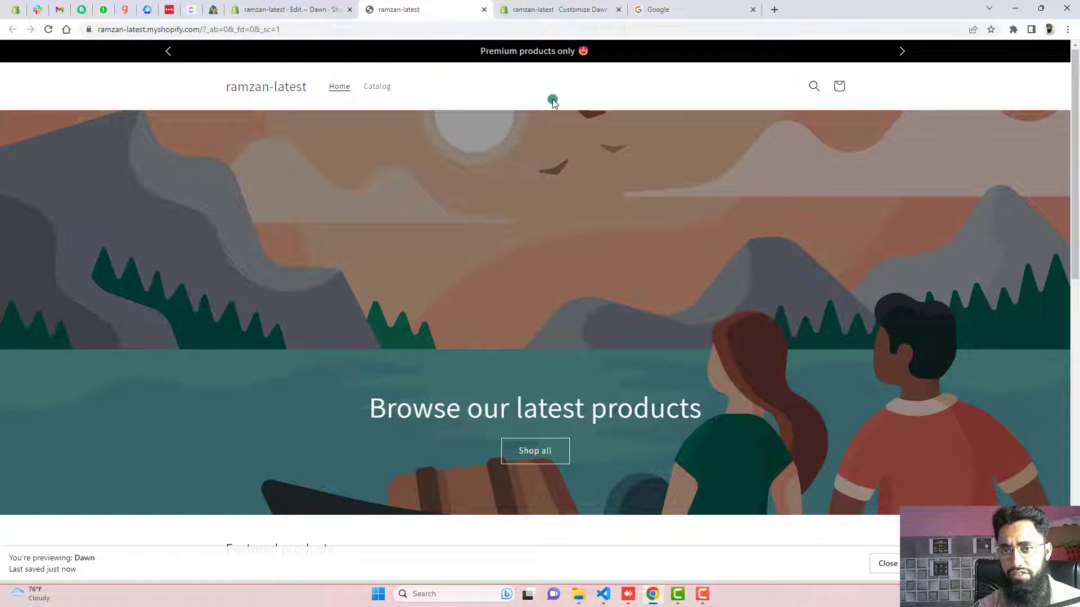
Step: Set the announcement slide direction to Vertical and save with Ctrl+S
left_click(551, 9)
left_click(970, 282)
left_click(950, 307)
key("ctrl+s")
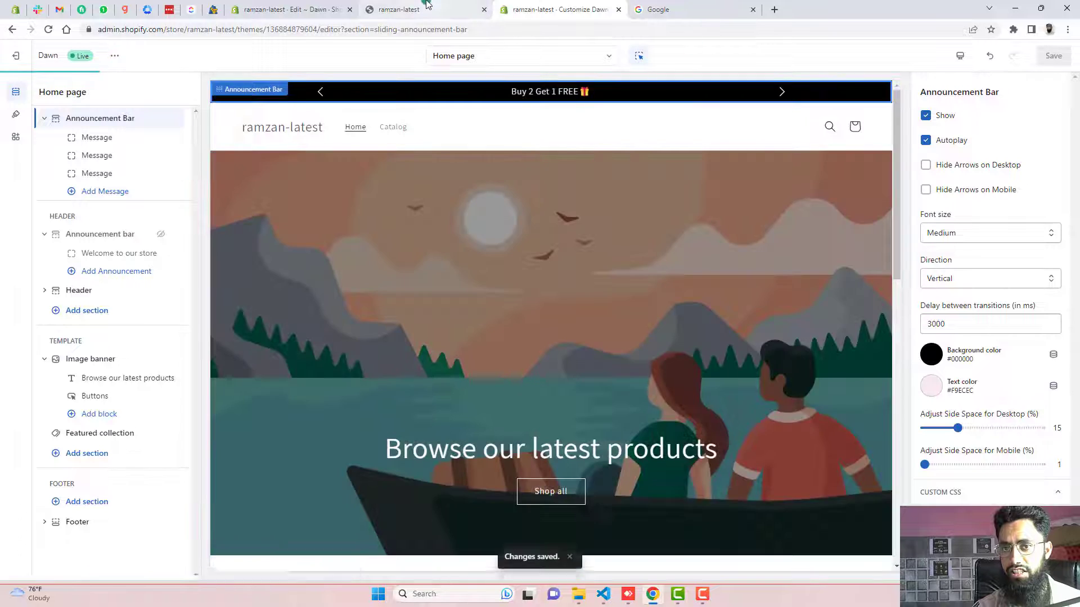
Step: Reload the live storefront and step through all three messages forward and backward
left_click(427, 5)
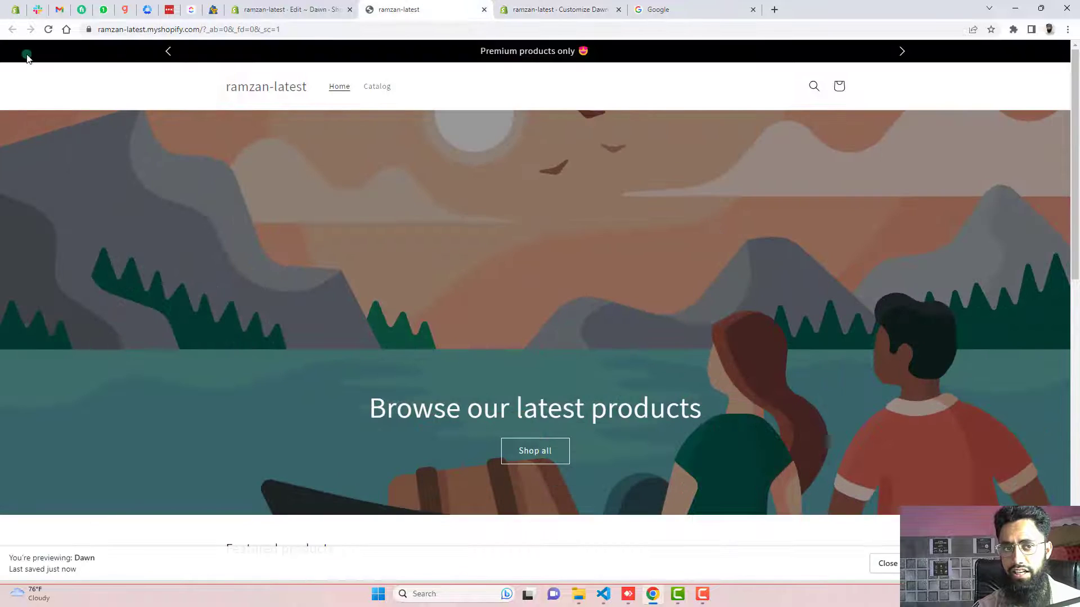
left_click(50, 30)
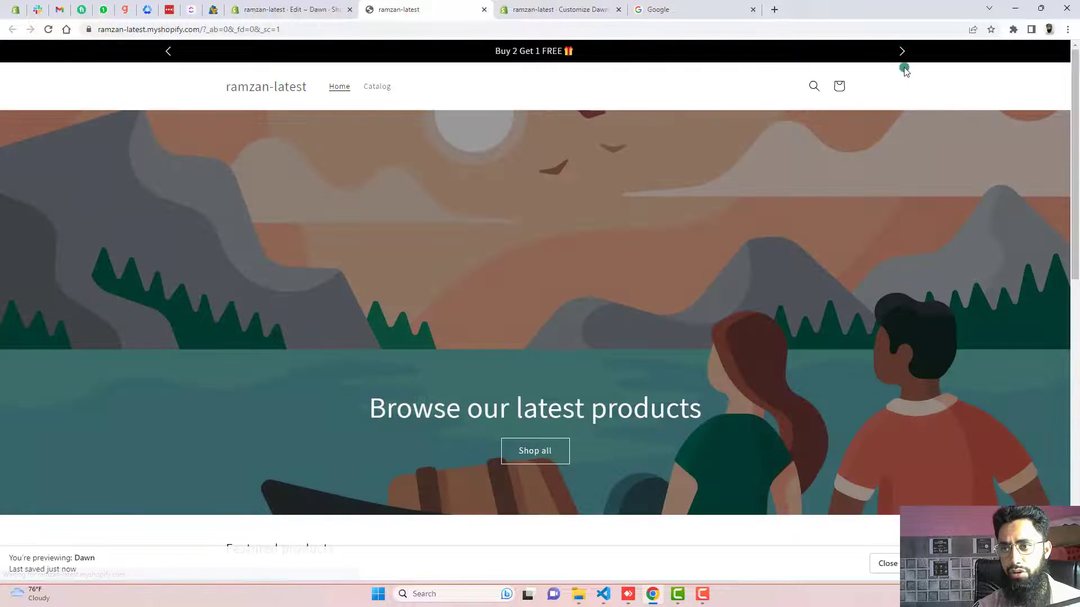
left_click(901, 51)
left_click(901, 52)
left_click(901, 52)
left_click(167, 55)
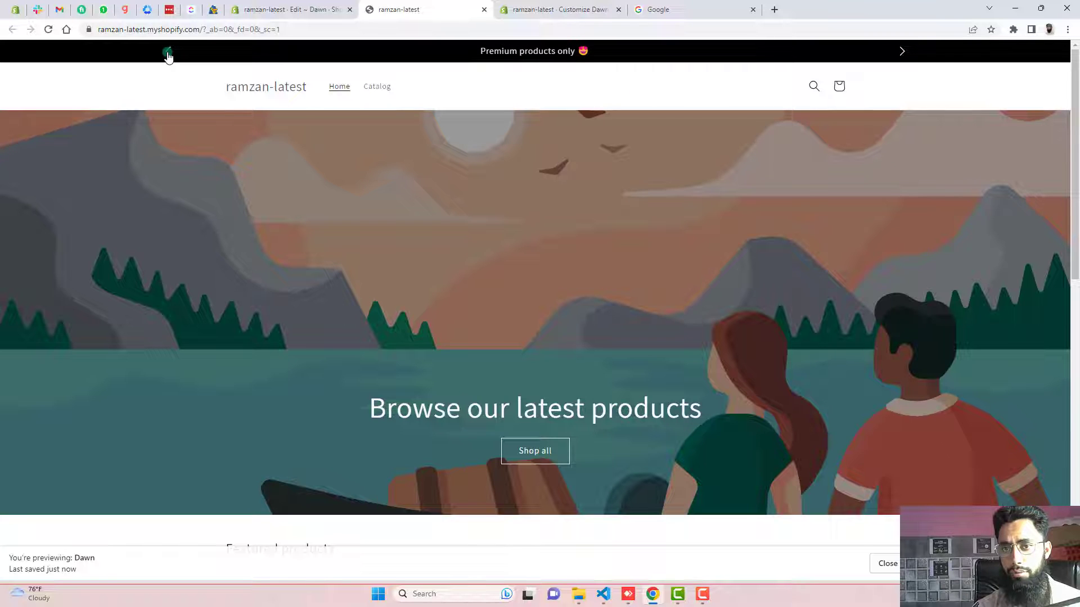
left_click(167, 55)
left_click(167, 55)
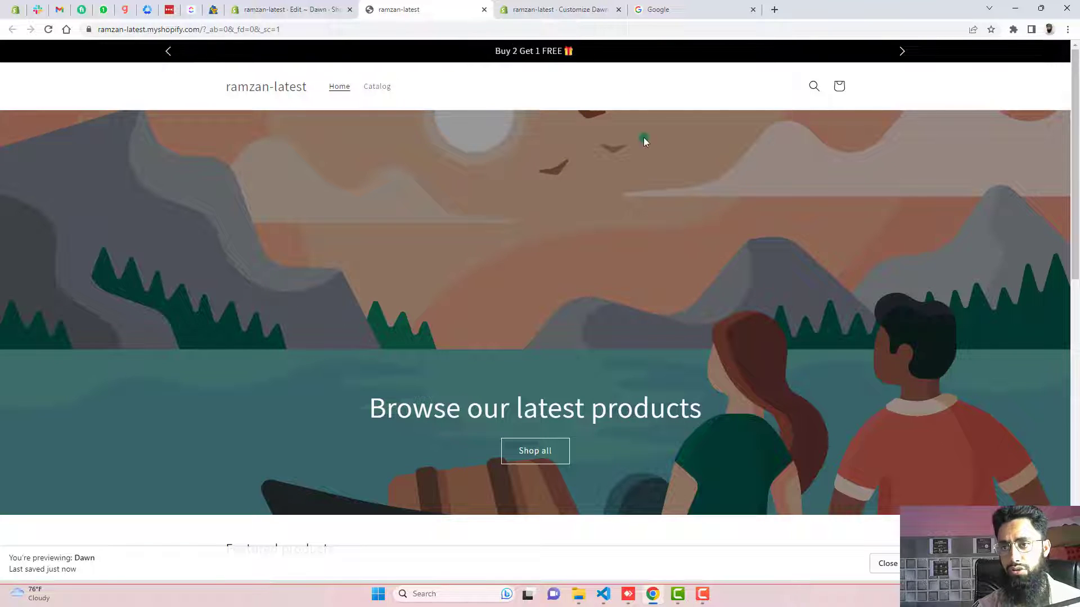
Step: Return to the Customize Dawn editor tab with Ctrl+Tab
key("ctrl+Tab")
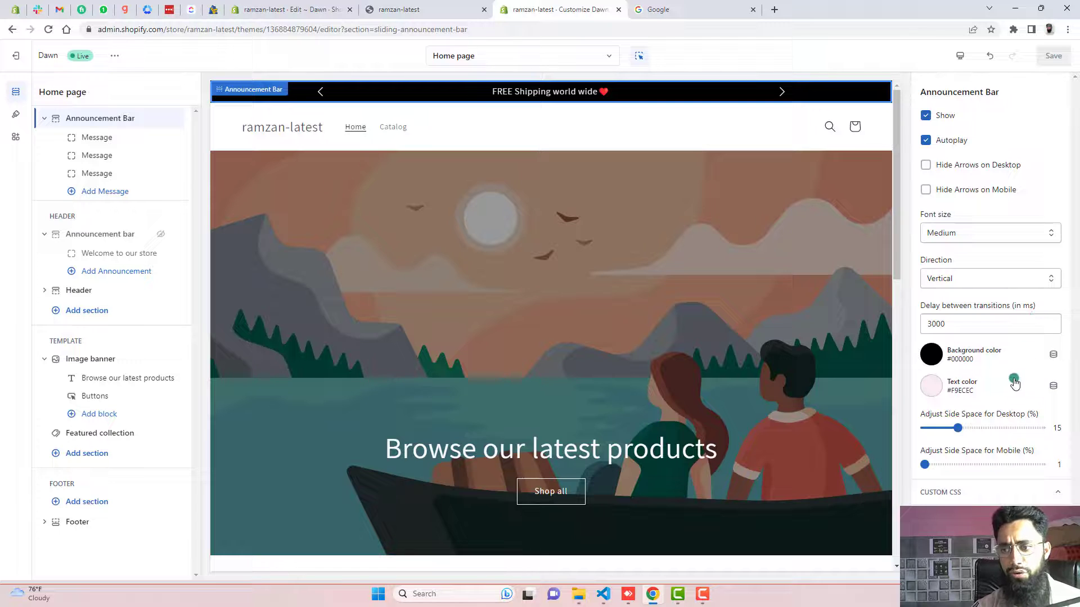